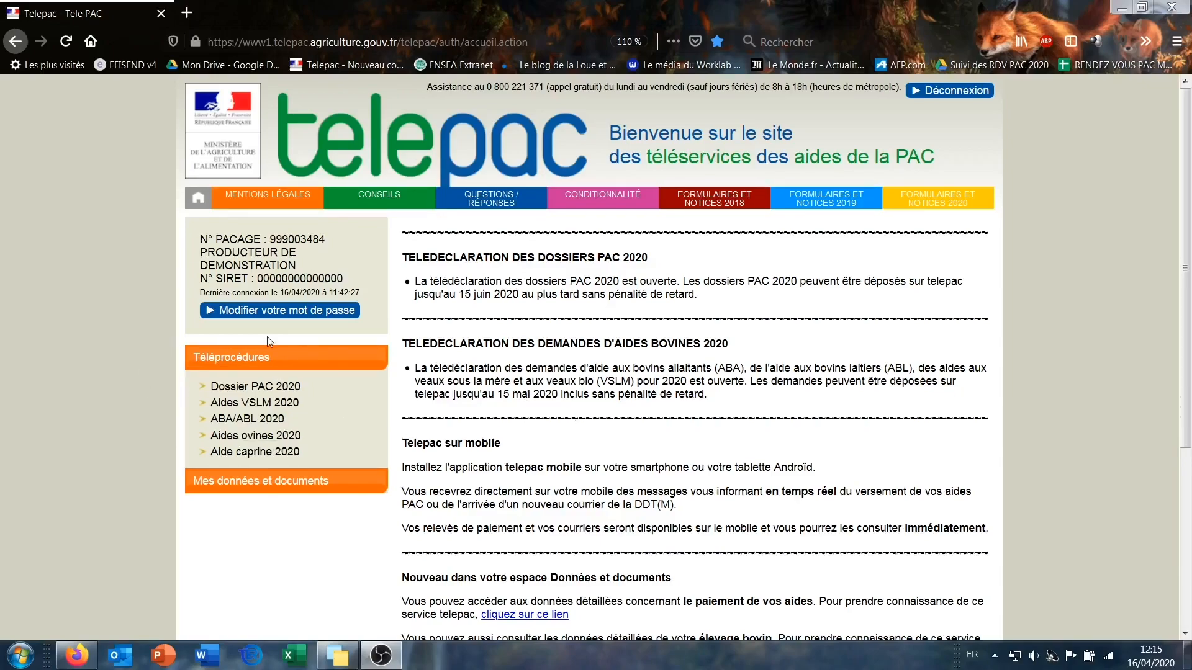
# Open the ABA/ABL 2020 procedure, read through its home page and access the online declaration.
pyautogui.click(267, 423)
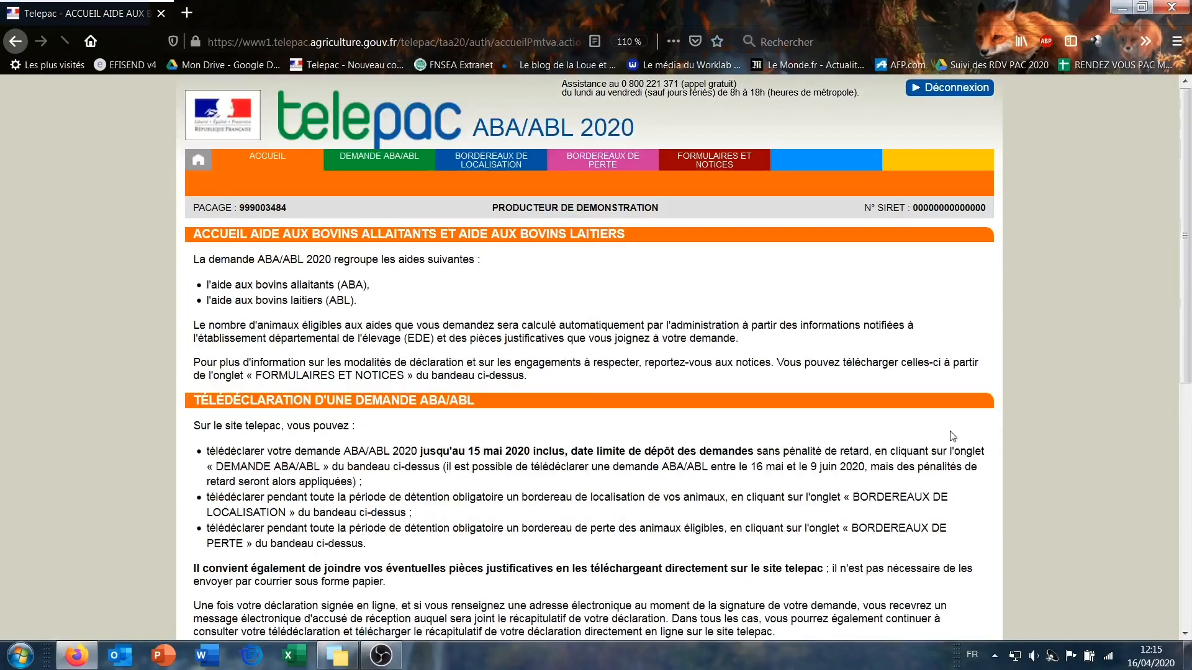
pyautogui.scroll(-7, 954, 435)
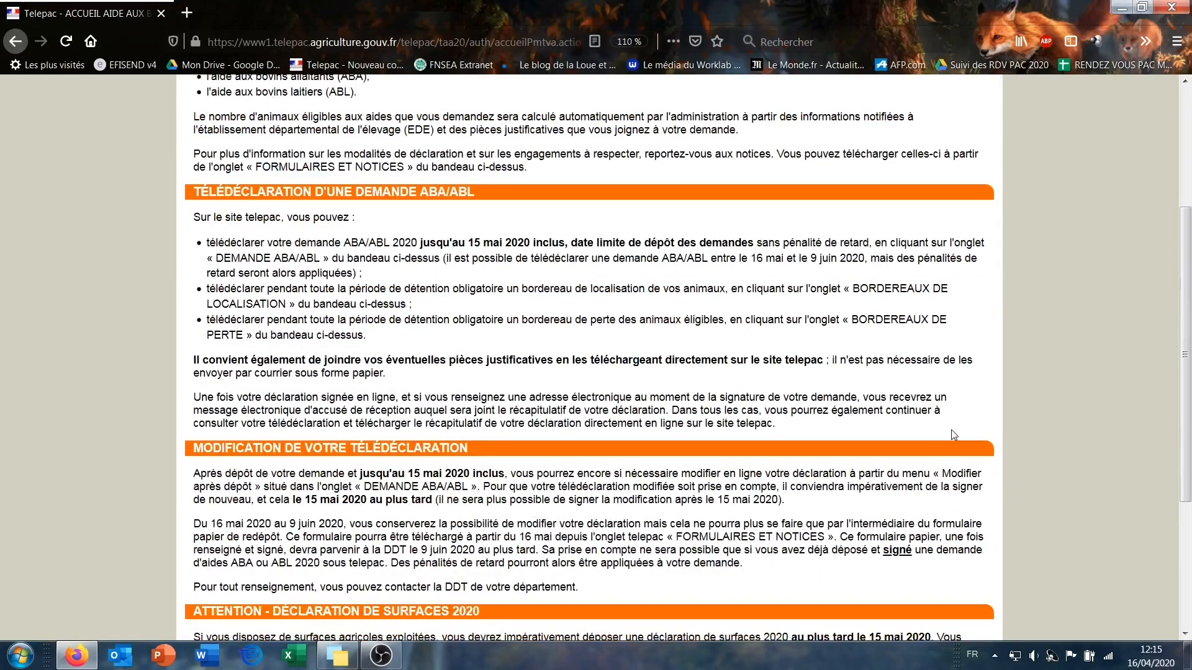
pyautogui.scroll(7, 746, 402)
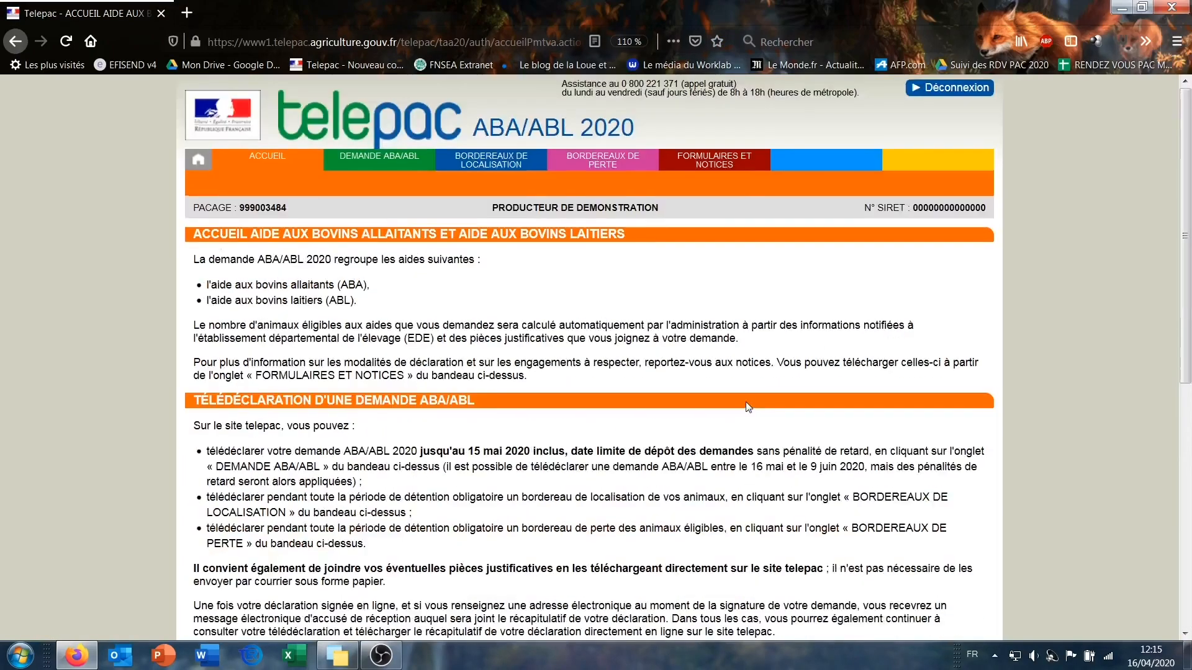
pyautogui.scroll(-7, 746, 403)
pyautogui.scroll(5, 828, 553)
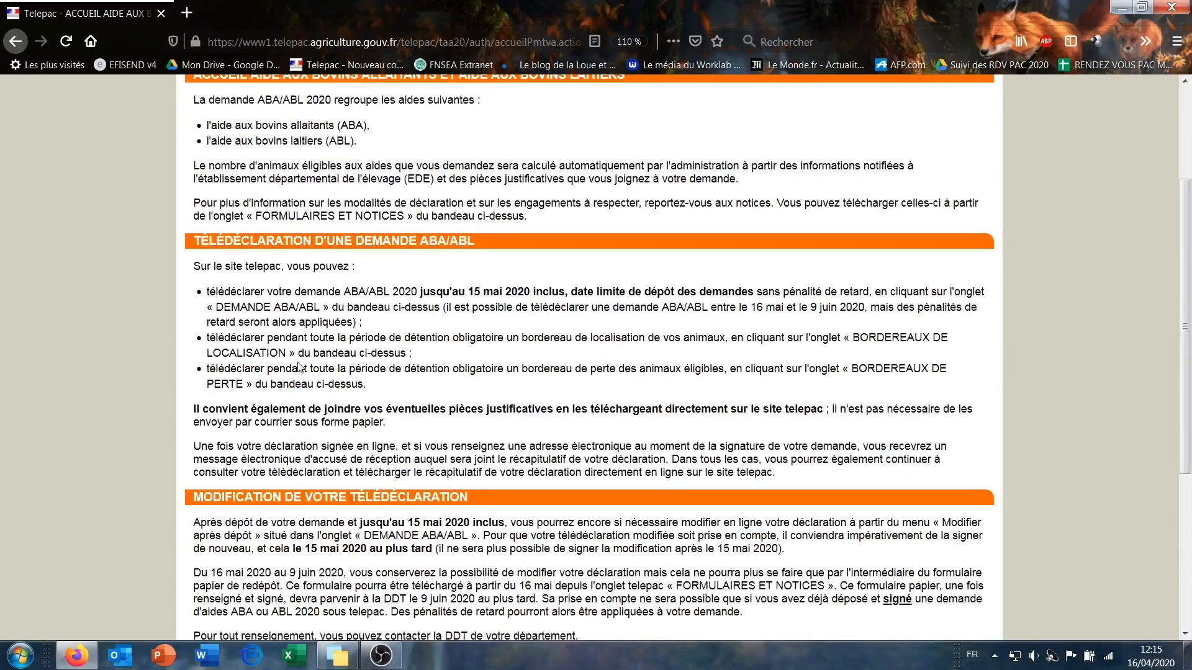
pyautogui.scroll(3, 300, 367)
pyautogui.scroll(-8, 452, 337)
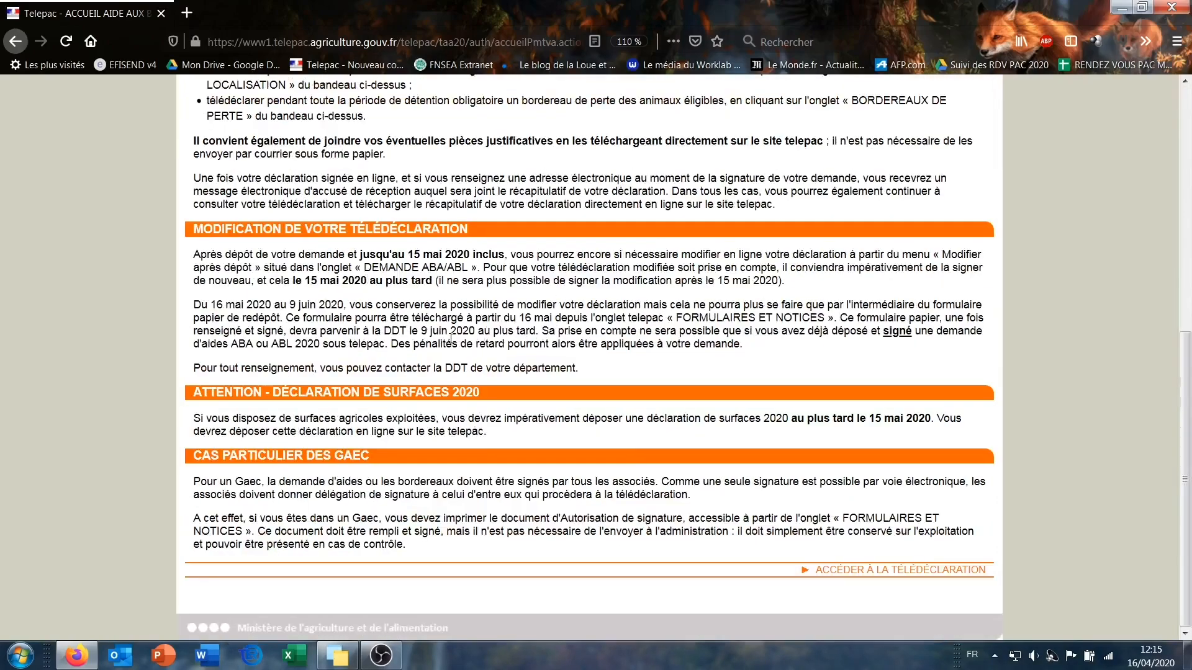
pyautogui.click(911, 572)
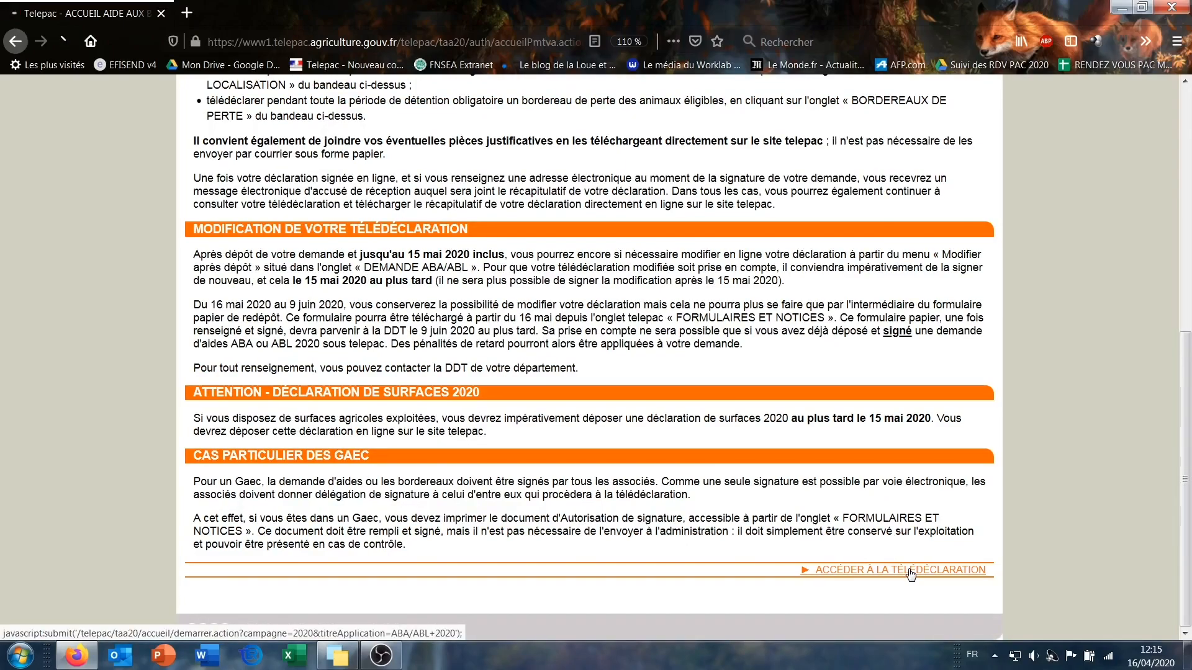
# Check the applicant's identification, address and bank details, and continue to the Demande page.
pyautogui.scroll(5, 517, 348)
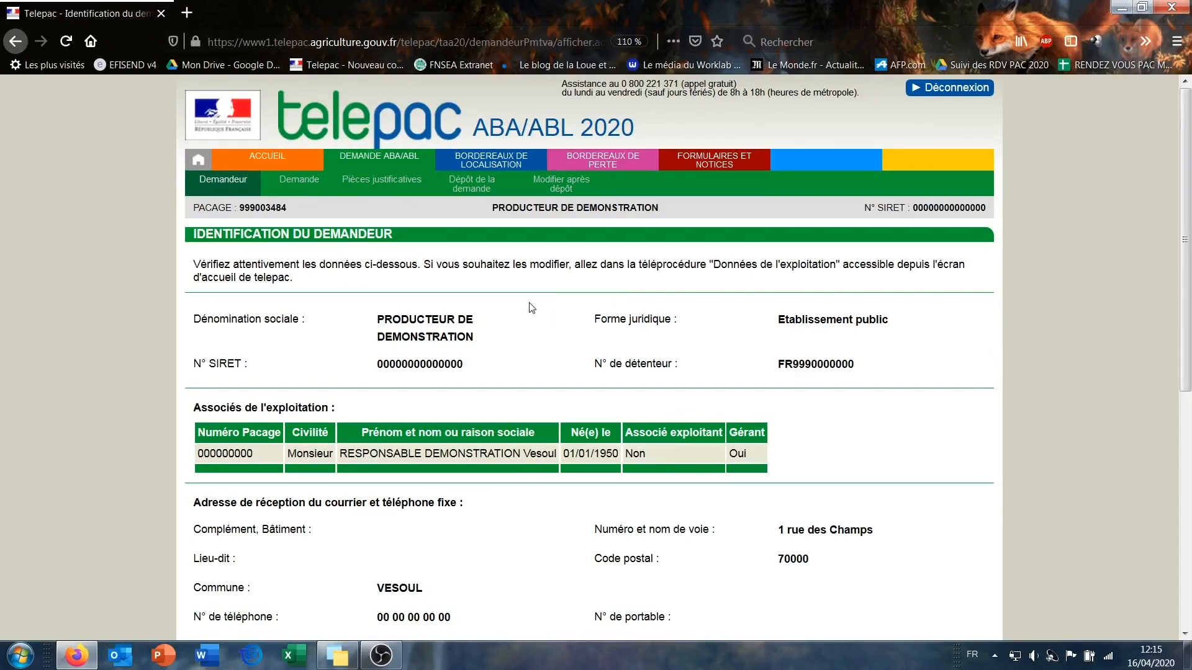
pyautogui.scroll(-3, 532, 307)
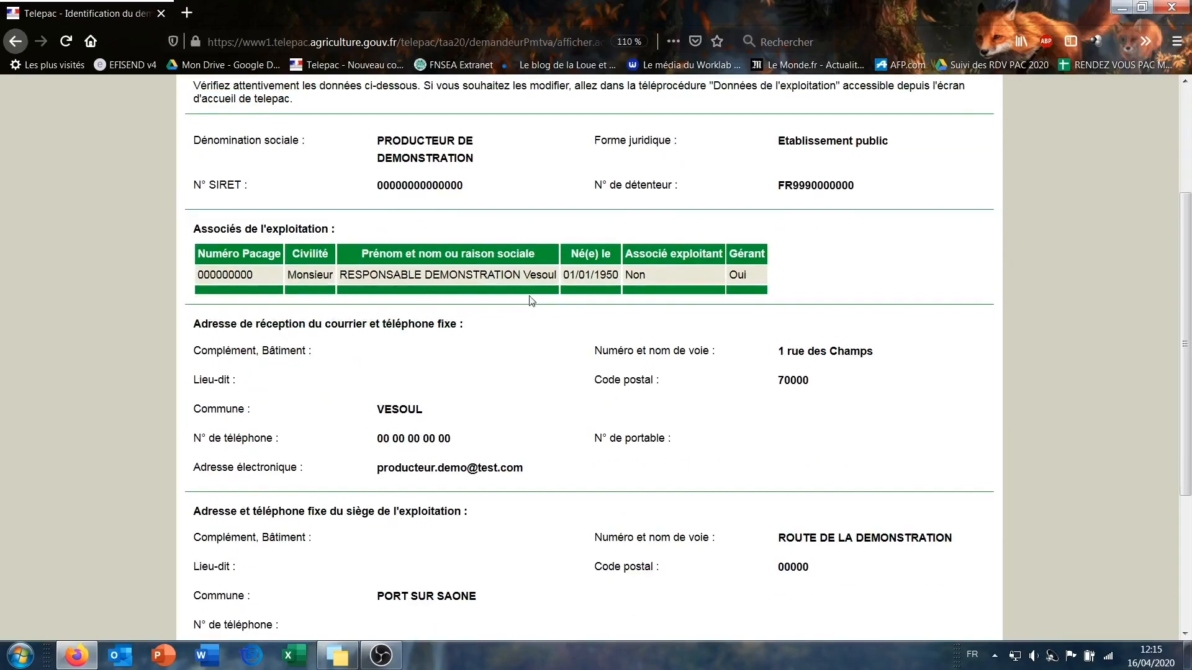
pyautogui.scroll(-2, 597, 425)
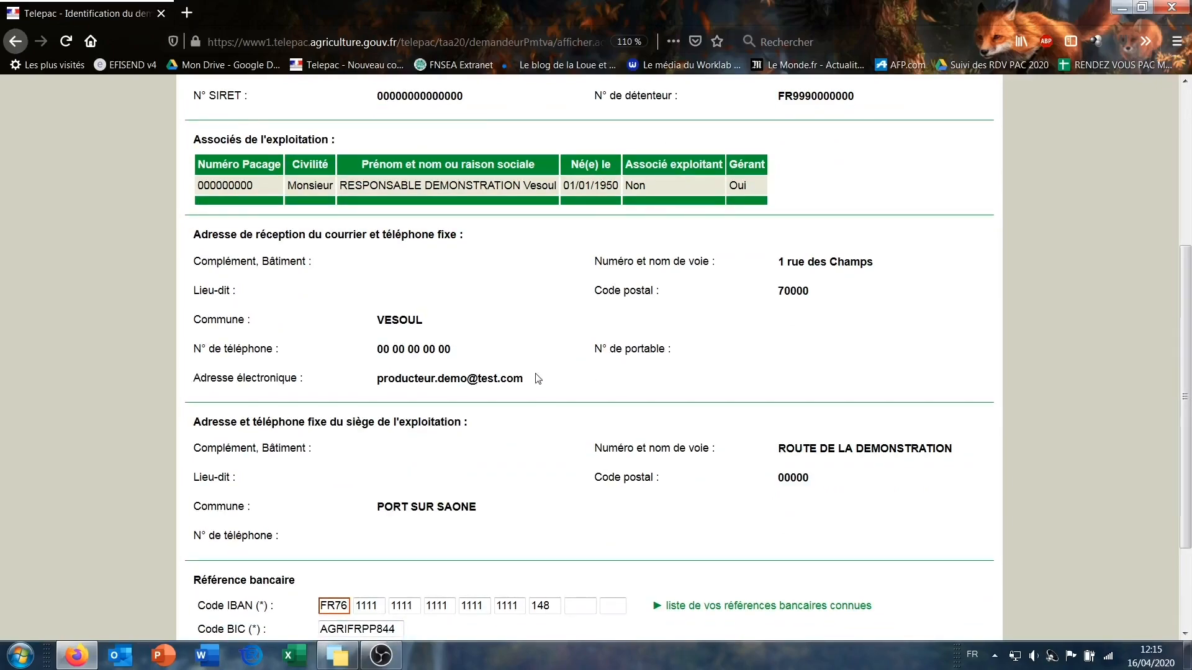
pyautogui.scroll(-3, 537, 378)
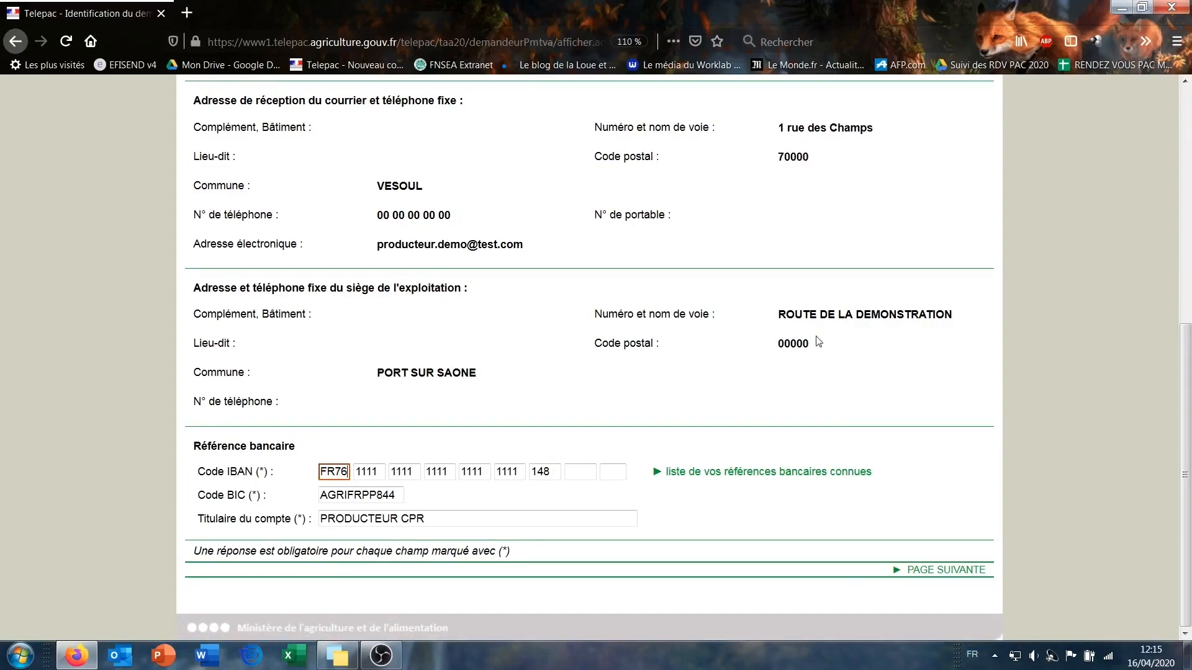
pyautogui.click(929, 574)
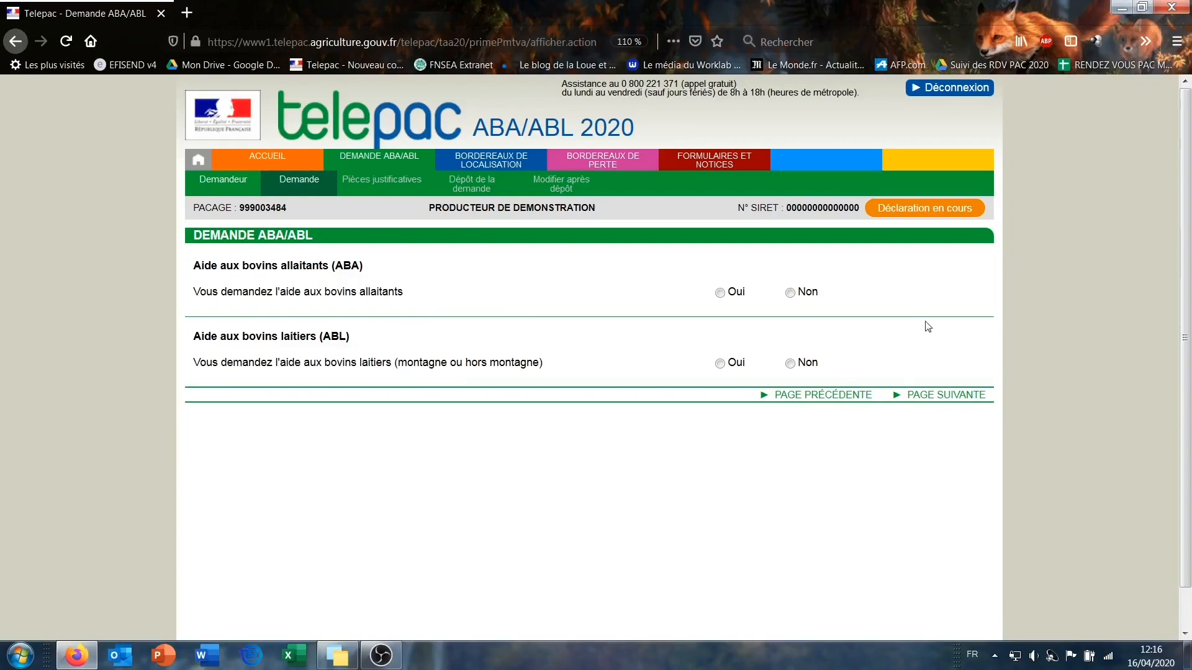
# Request the suckler cattle aid (ABA) with Oui and answer Non to the new producer question, leaving the ewe and goat numbers empty.
pyautogui.click(720, 293)
pyautogui.scroll(-3, 429, 402)
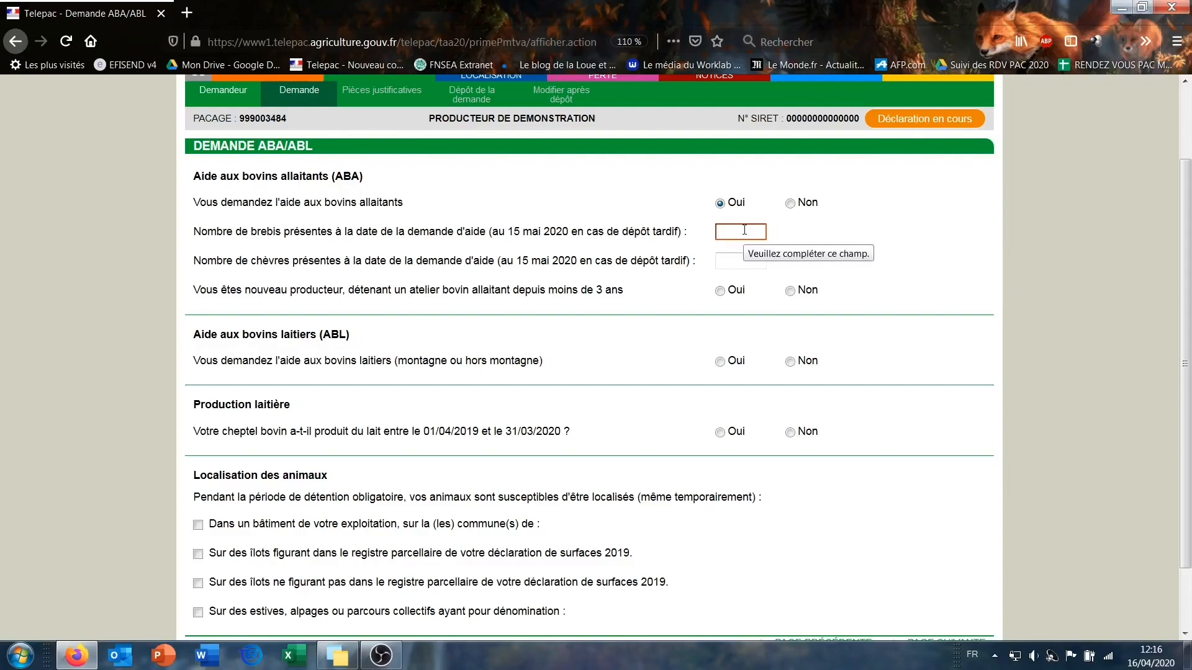
pyautogui.scroll(-2, 697, 239)
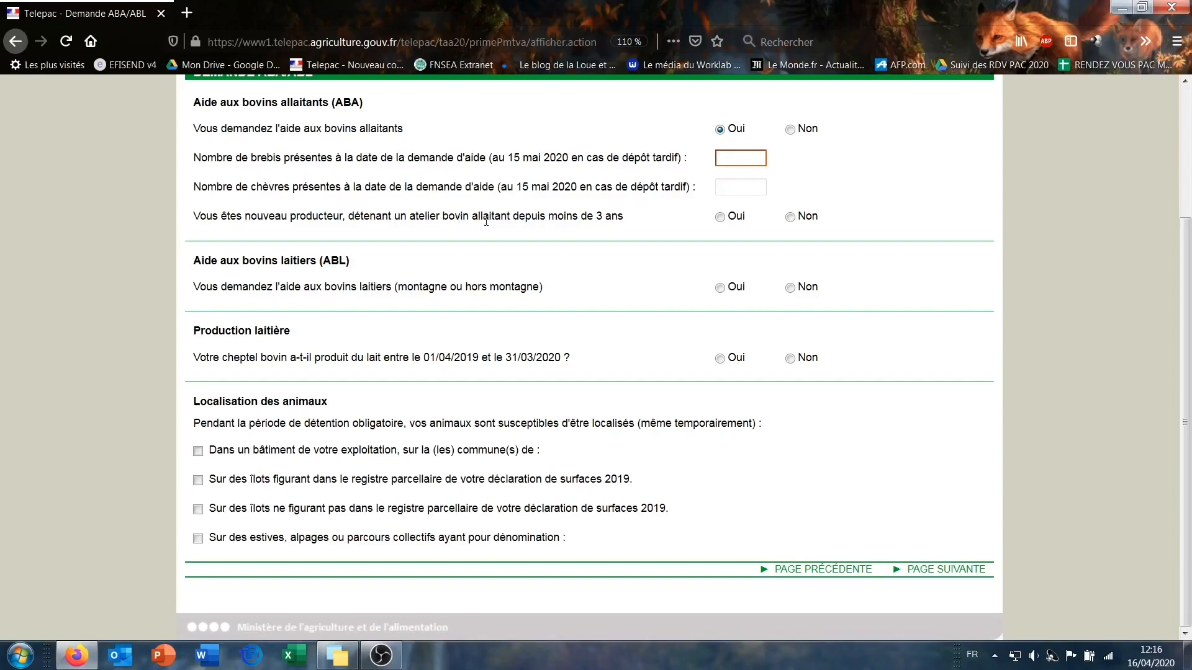
pyautogui.click(731, 218)
pyautogui.click(797, 218)
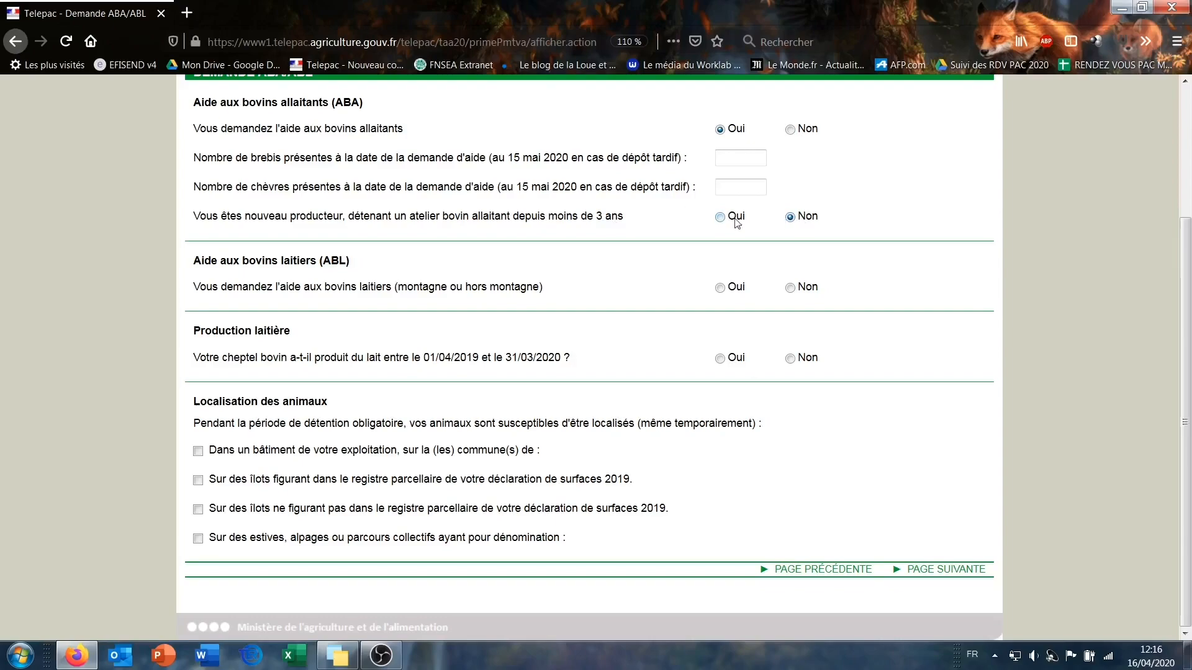
pyautogui.click(738, 163)
pyautogui.click(733, 189)
pyautogui.click(735, 161)
pyautogui.scroll(3, 442, 190)
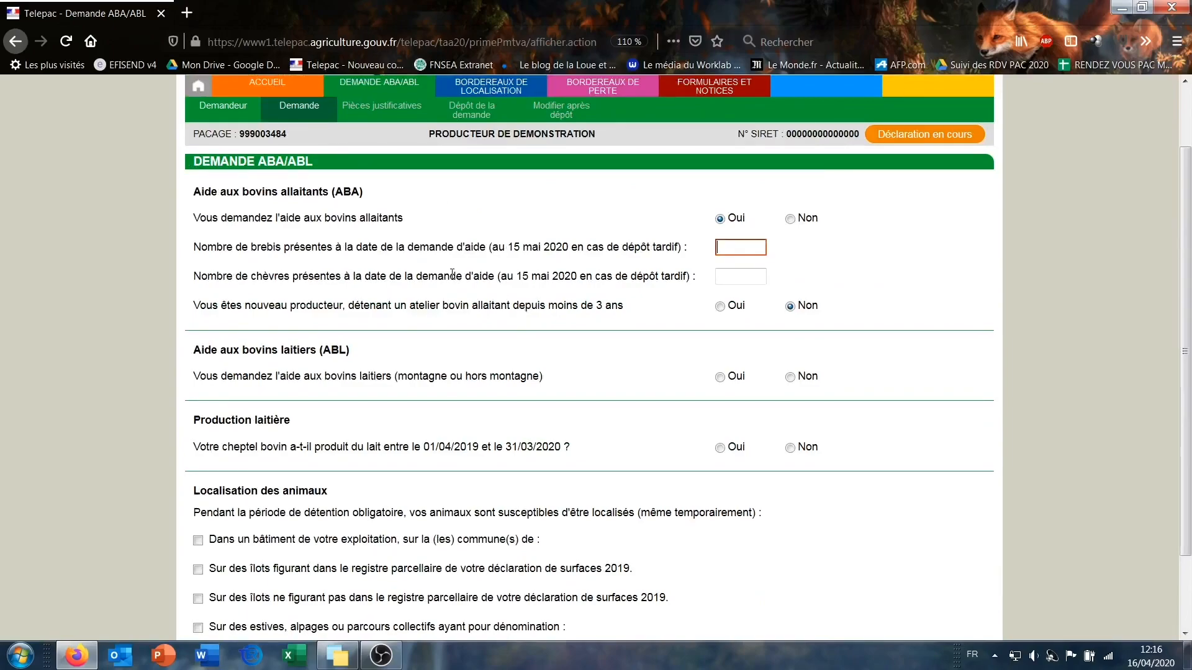
# Answer Non for the suckler cattle aid (ABA) and Oui for the dairy cattle aid (ABL).
pyautogui.click(802, 221)
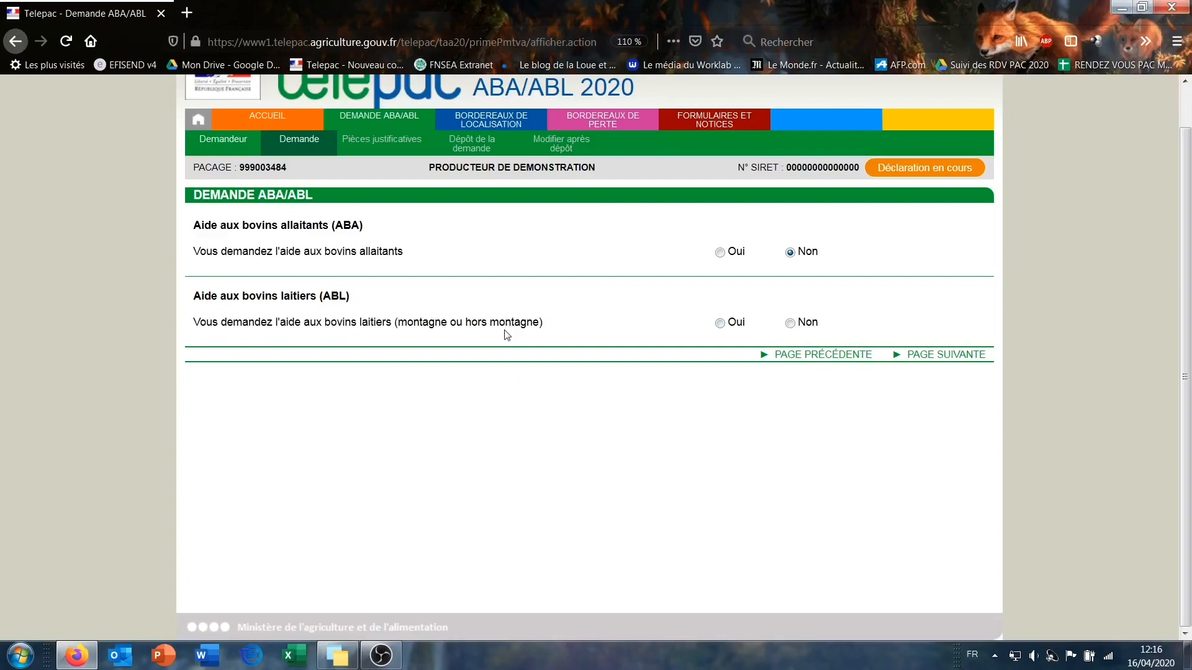
pyautogui.click(734, 324)
pyautogui.scroll(-1, 481, 407)
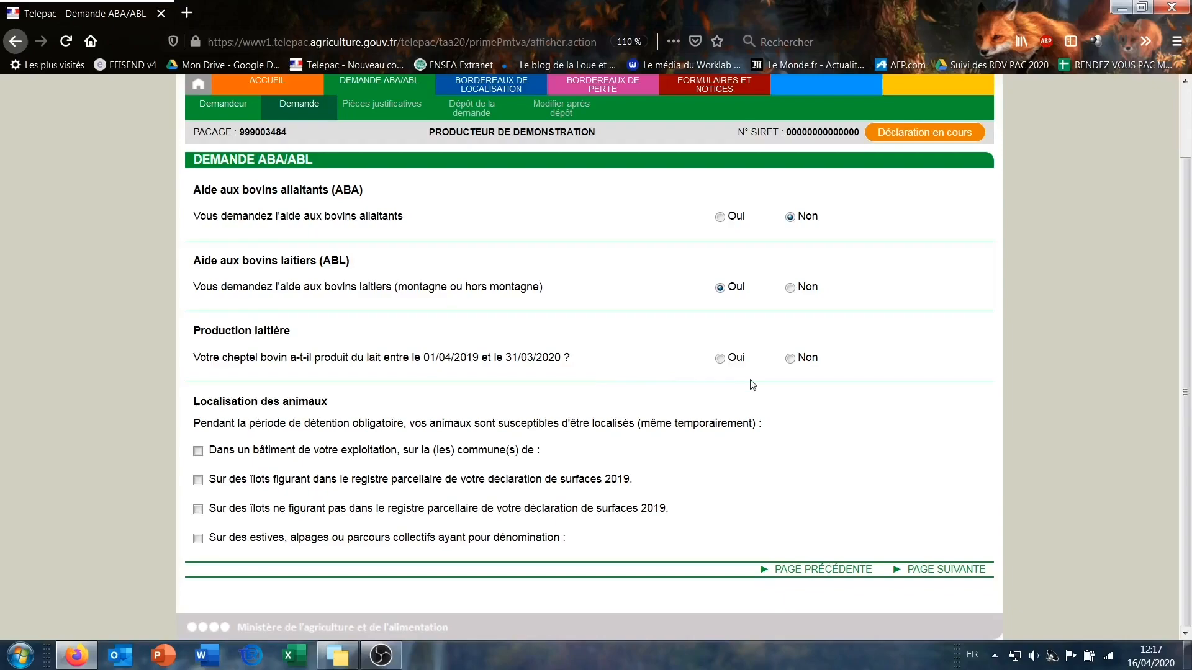
# Answer Oui to whether the herd produced milk between 01/04/2019 and 31/03/2020.
pyautogui.click(741, 360)
pyautogui.click(805, 360)
pyautogui.click(720, 358)
pyautogui.scroll(-3, 606, 447)
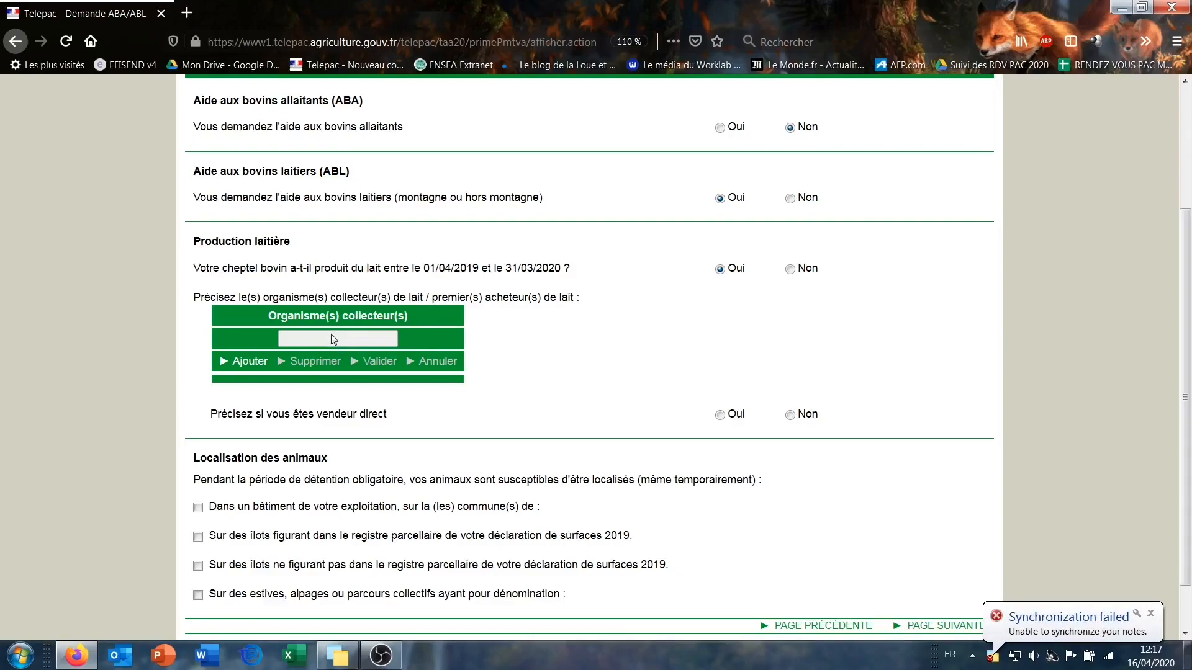
# Add "Fromagerie" as the milk collecting organisation and answer Non to the direct seller question.
pyautogui.click(259, 358)
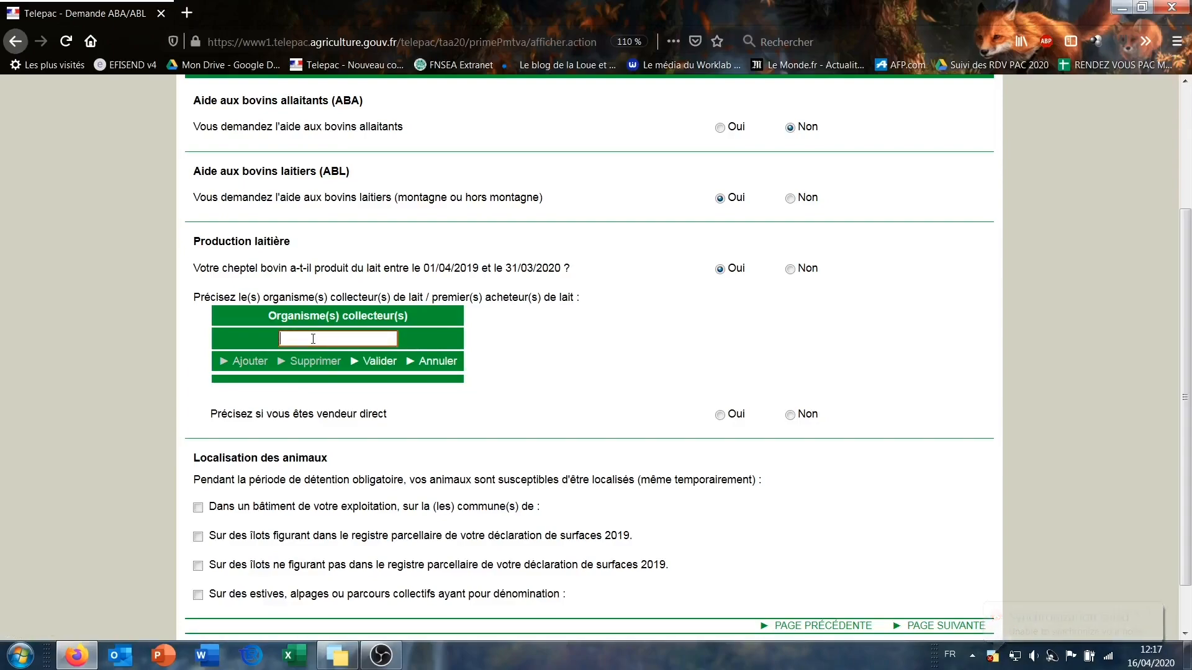
pyautogui.write('Froma')
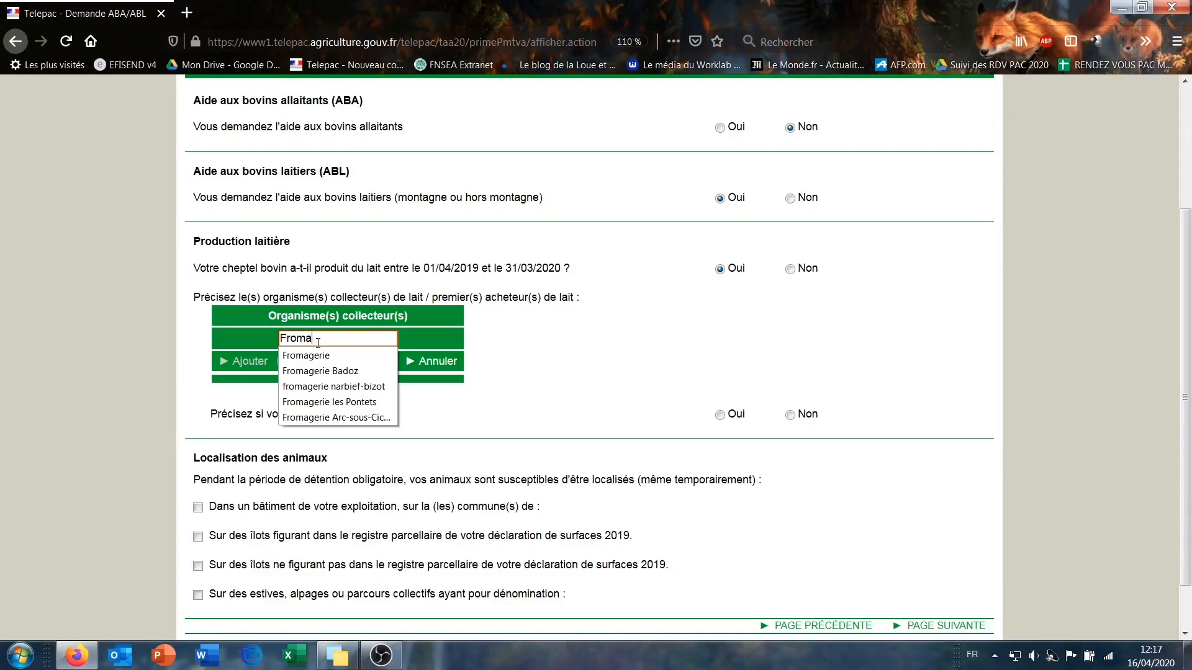
pyautogui.write('gerie')
pyautogui.click(348, 355)
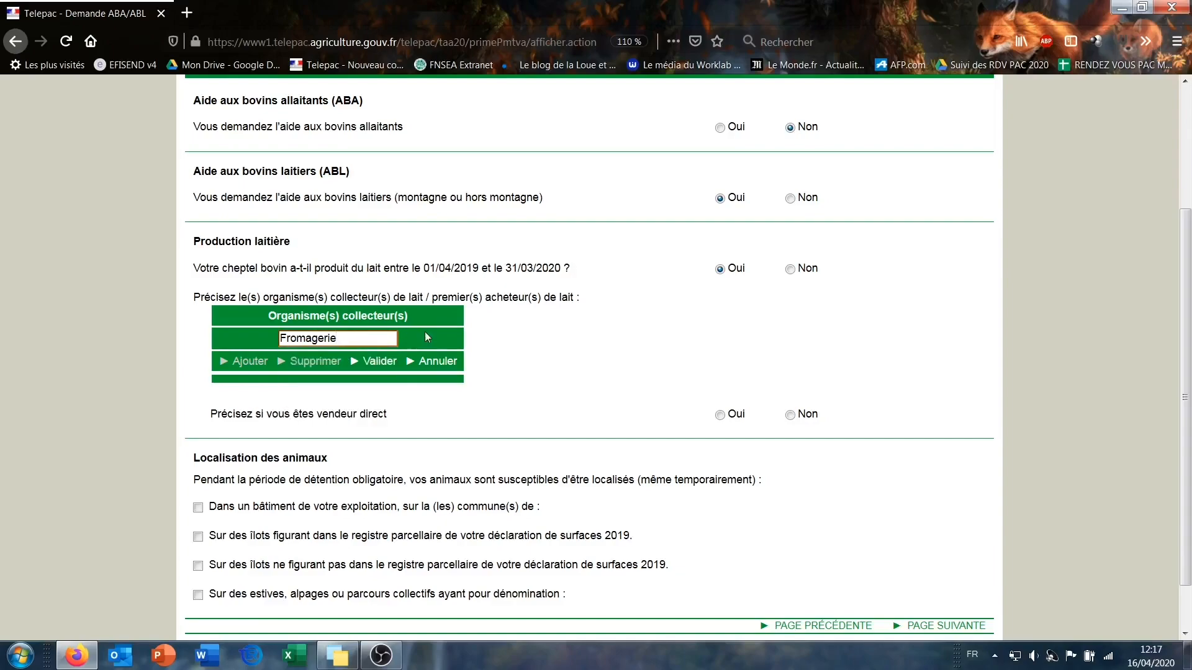
pyautogui.click(382, 366)
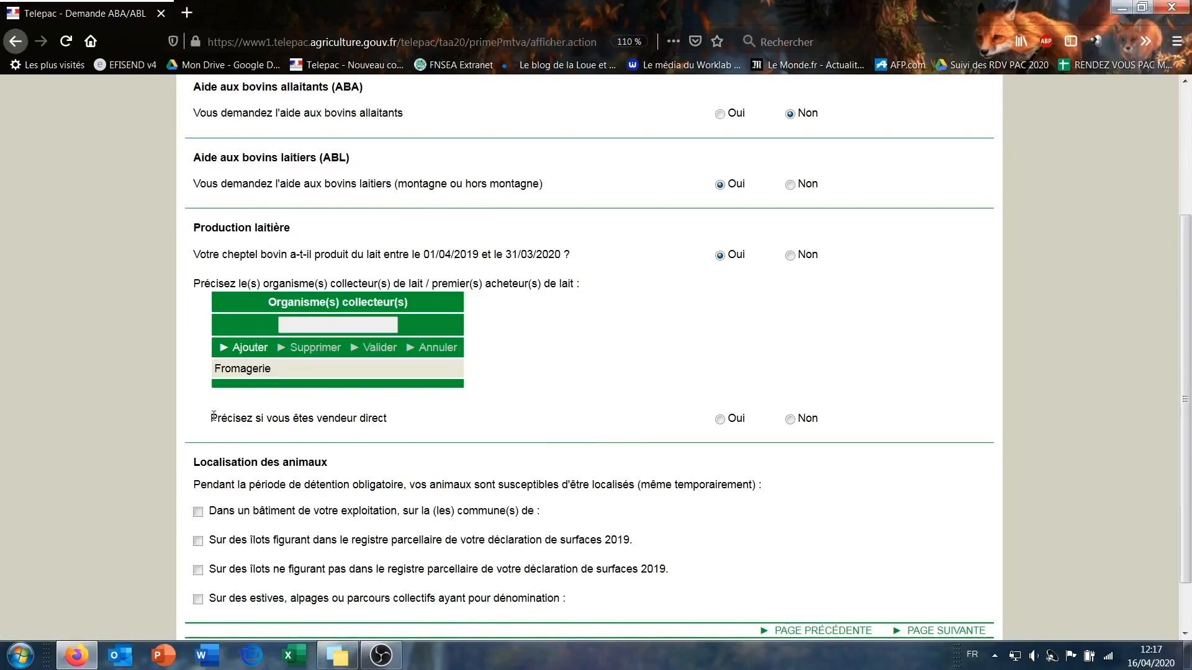
pyautogui.click(720, 419)
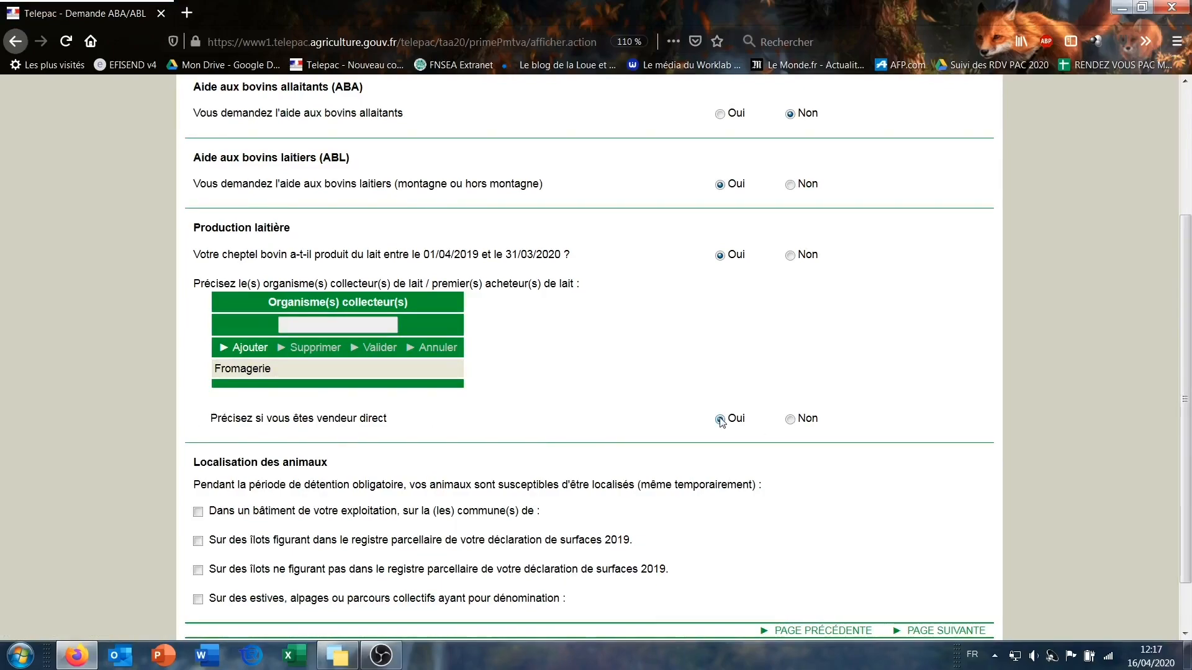
pyautogui.click(807, 419)
# Review the aid and milk production answers and the animal location options on the Demande page.
pyautogui.scroll(-2, 550, 442)
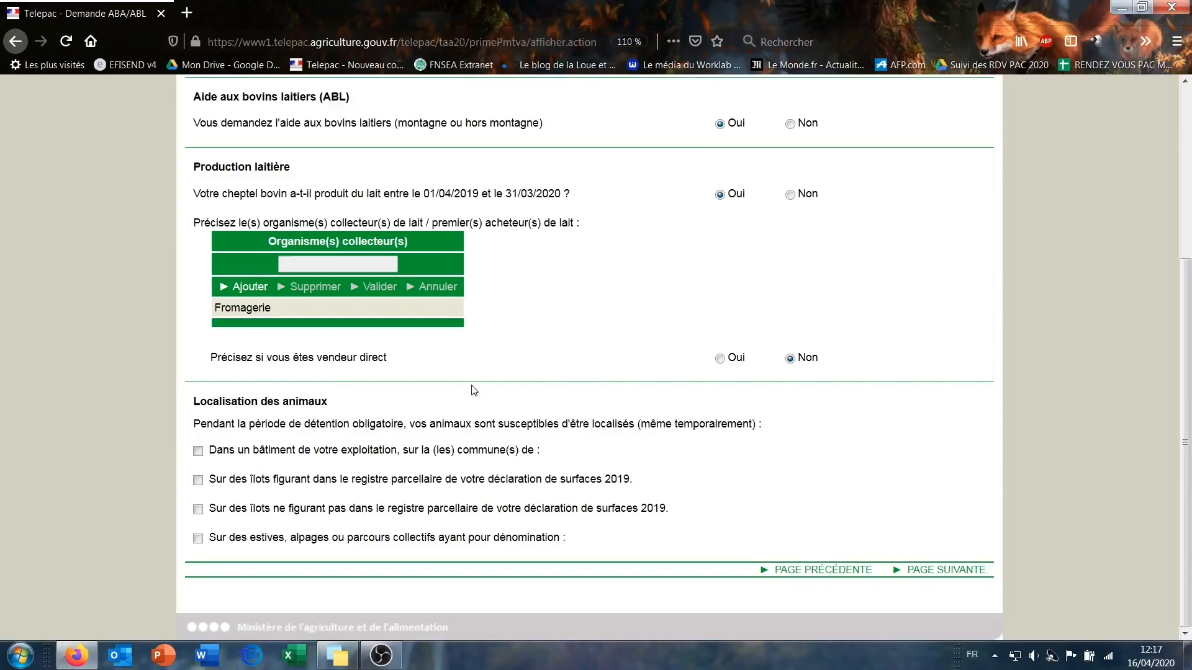
pyautogui.scroll(3, 474, 390)
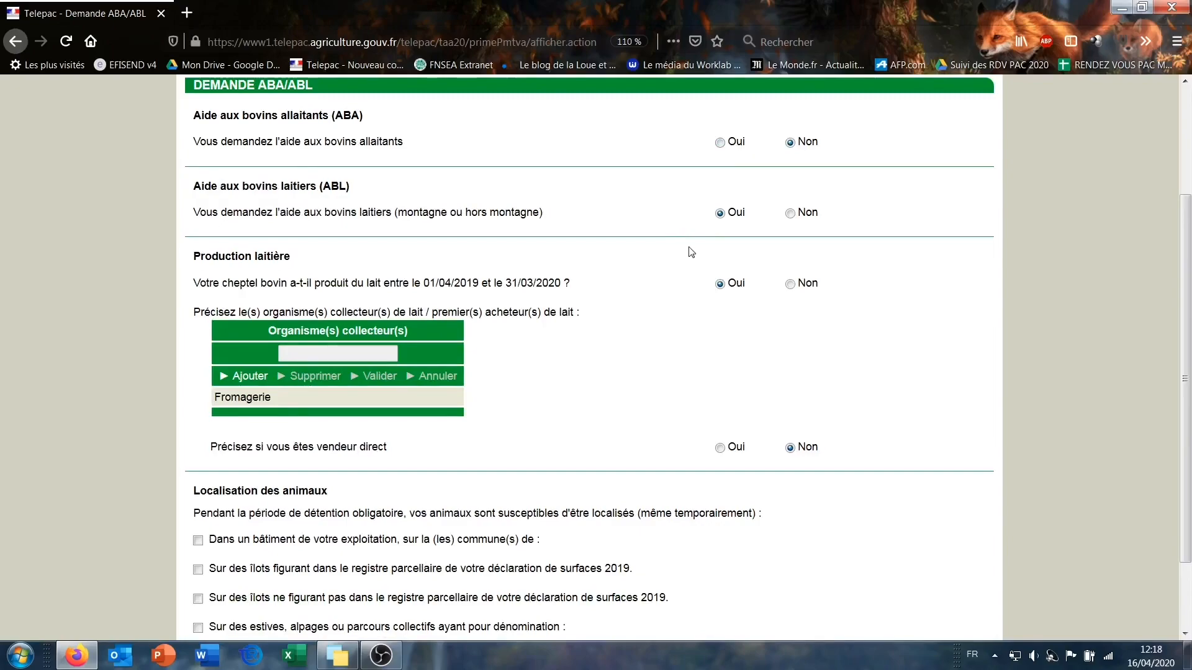
pyautogui.scroll(-3, 553, 356)
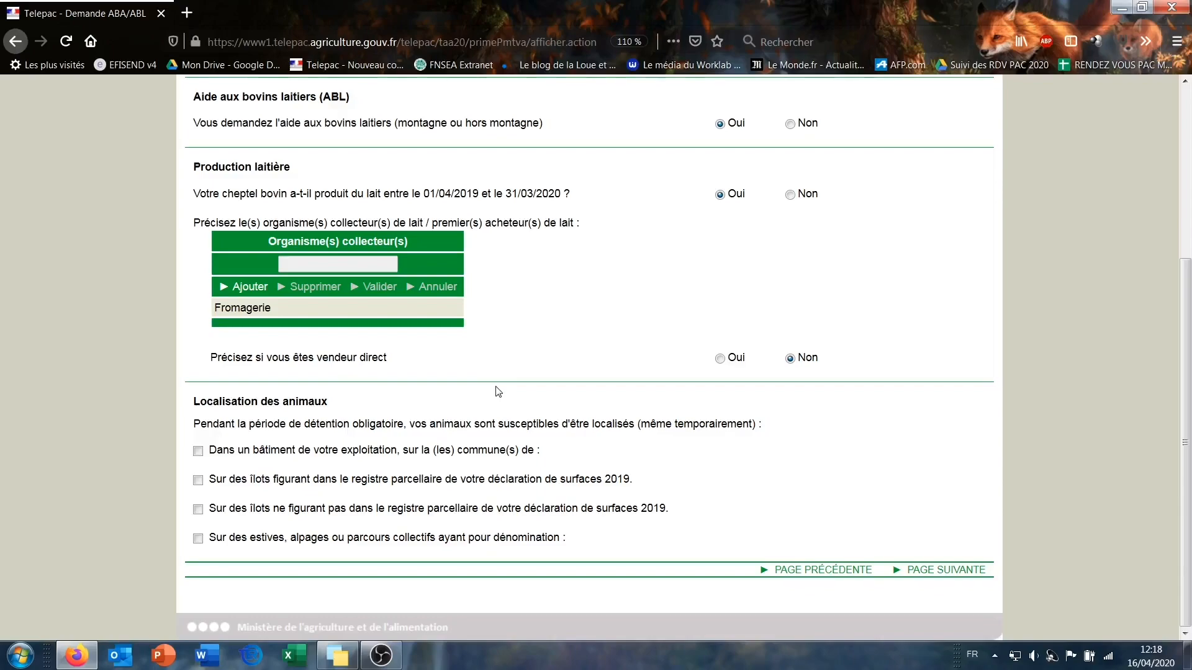
pyautogui.scroll(5, 497, 385)
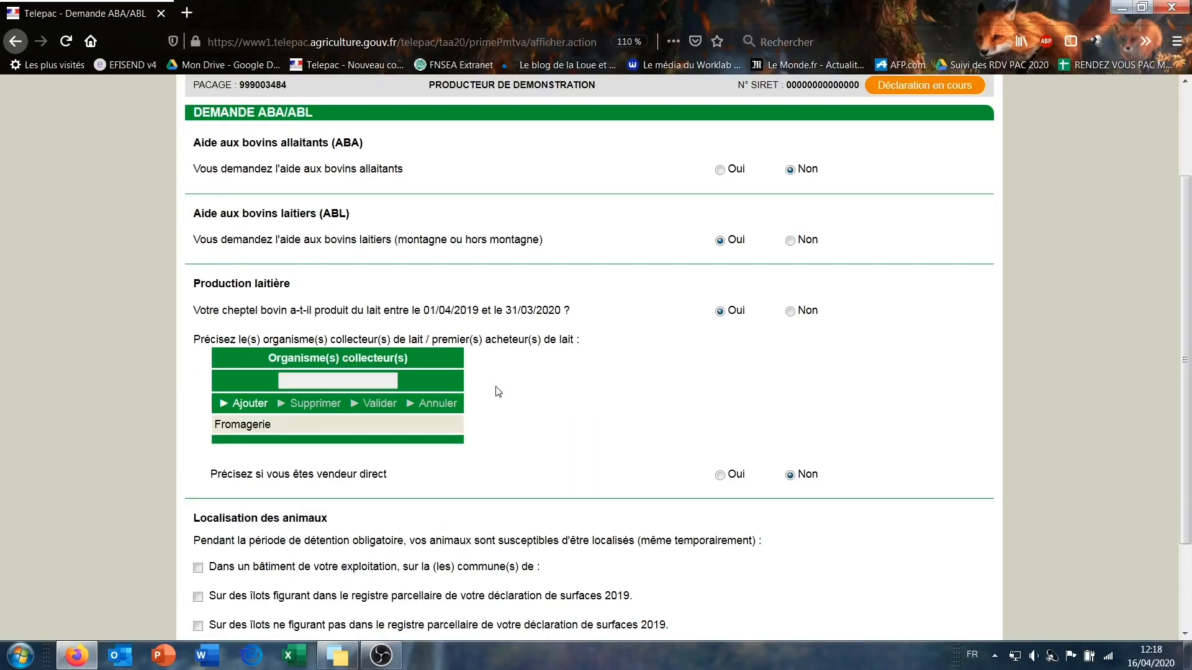
pyautogui.scroll(-2, 506, 375)
pyautogui.scroll(-3, 514, 372)
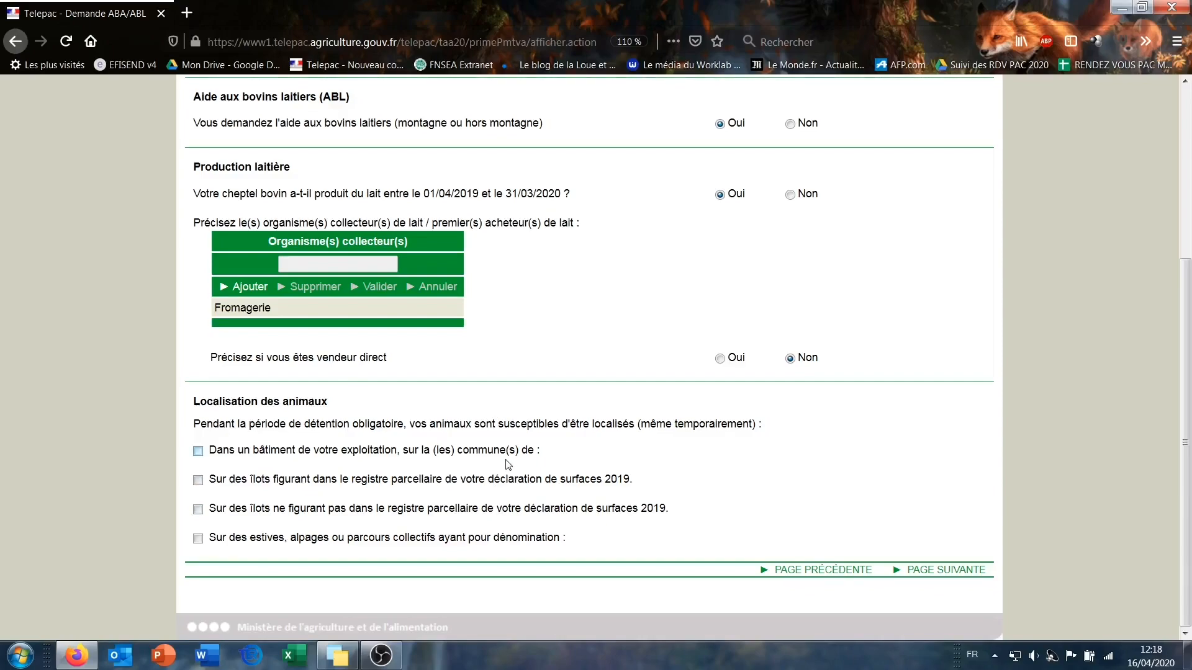
pyautogui.scroll(3, 507, 465)
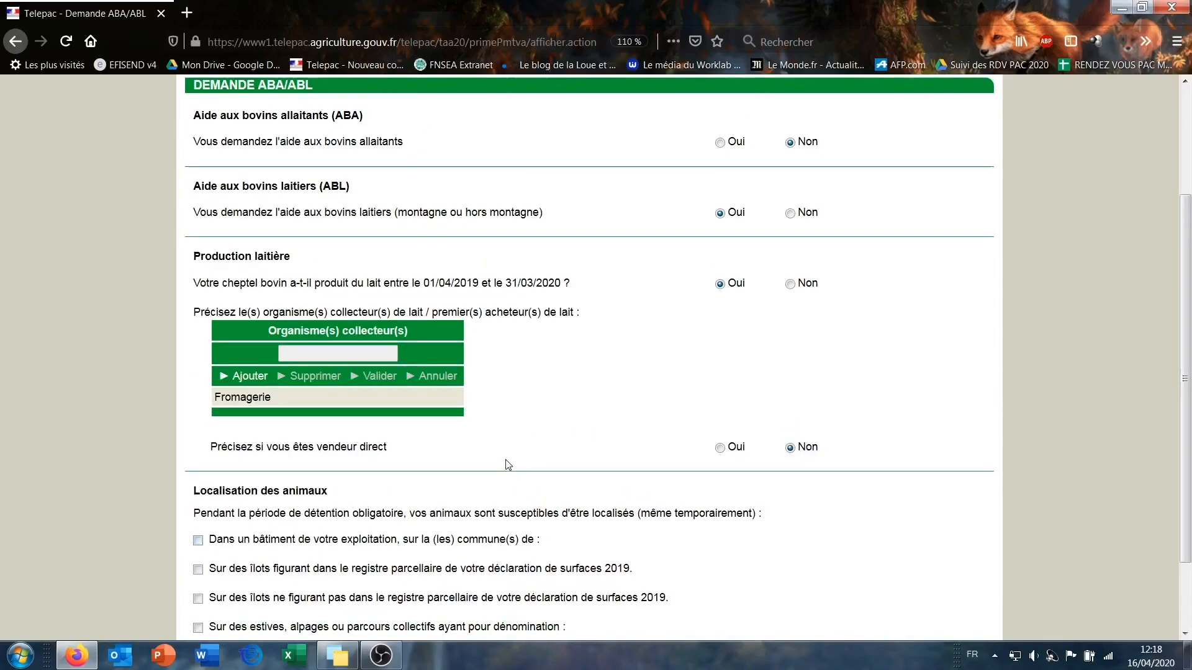
pyautogui.scroll(2, 508, 464)
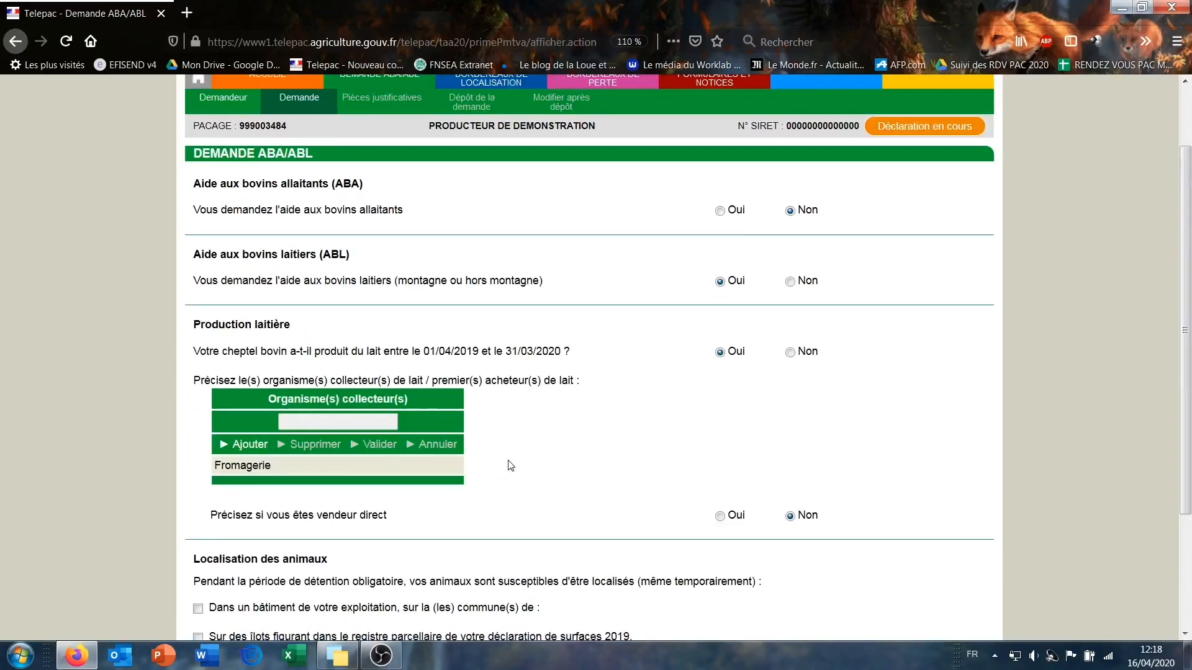
pyautogui.scroll(-5, 508, 464)
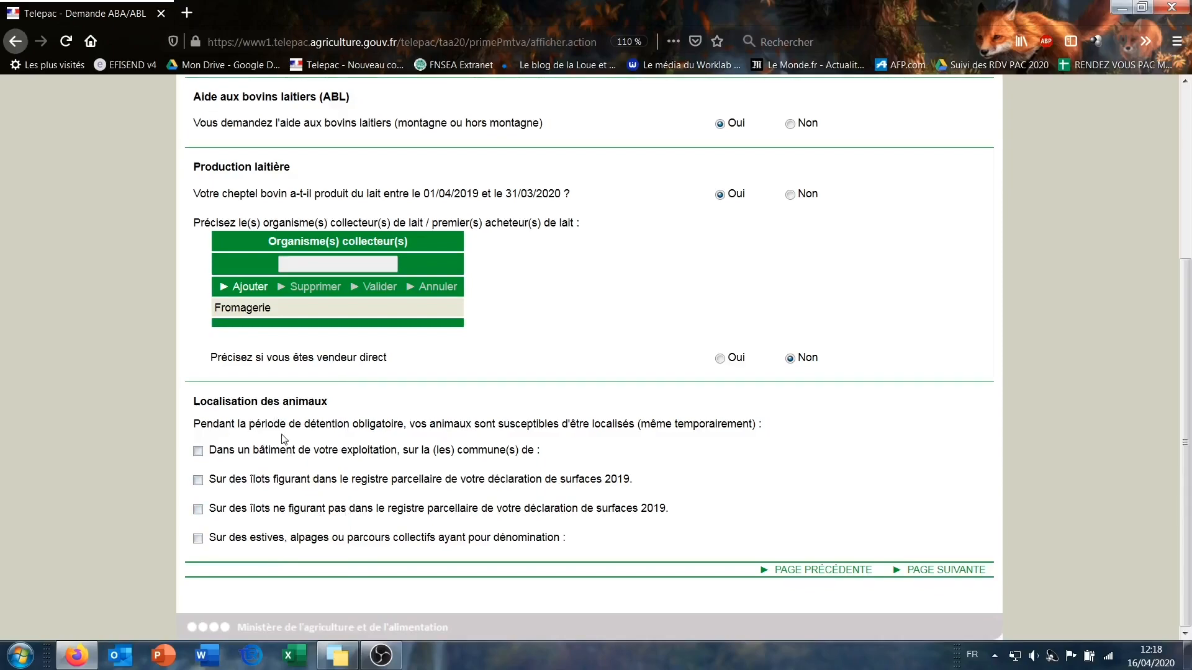
# Declare that the animals may be located in a farm building and add Besançon as its commune.
pyautogui.click(224, 454)
pyautogui.scroll(-2, 224, 454)
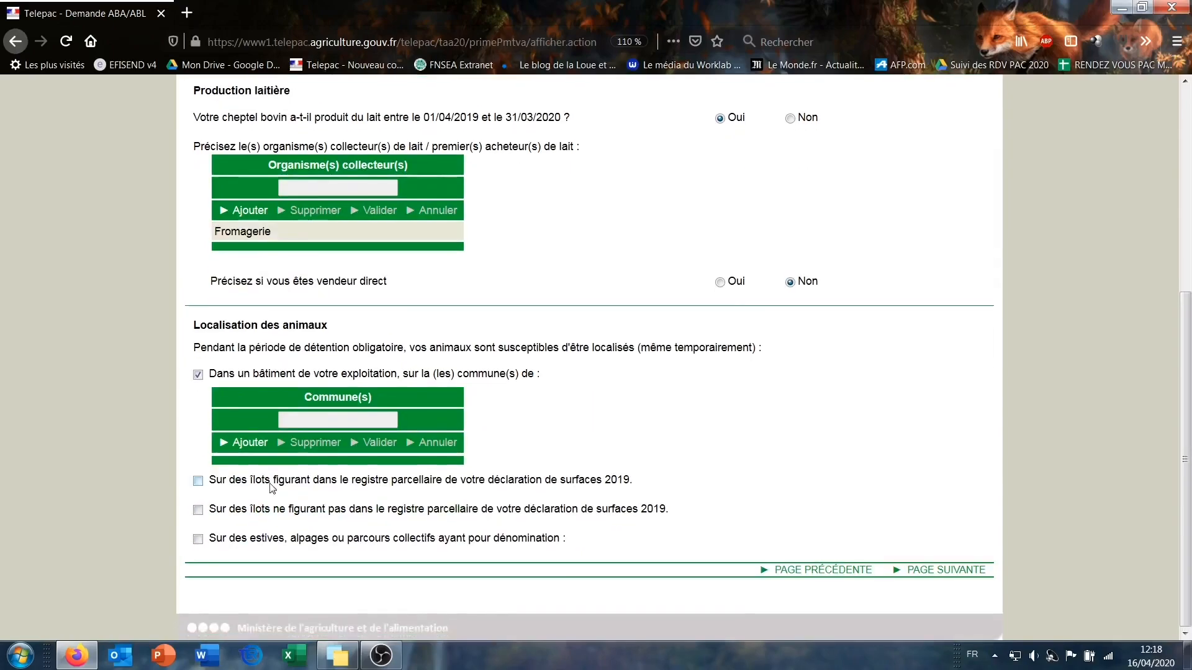
pyautogui.click(249, 443)
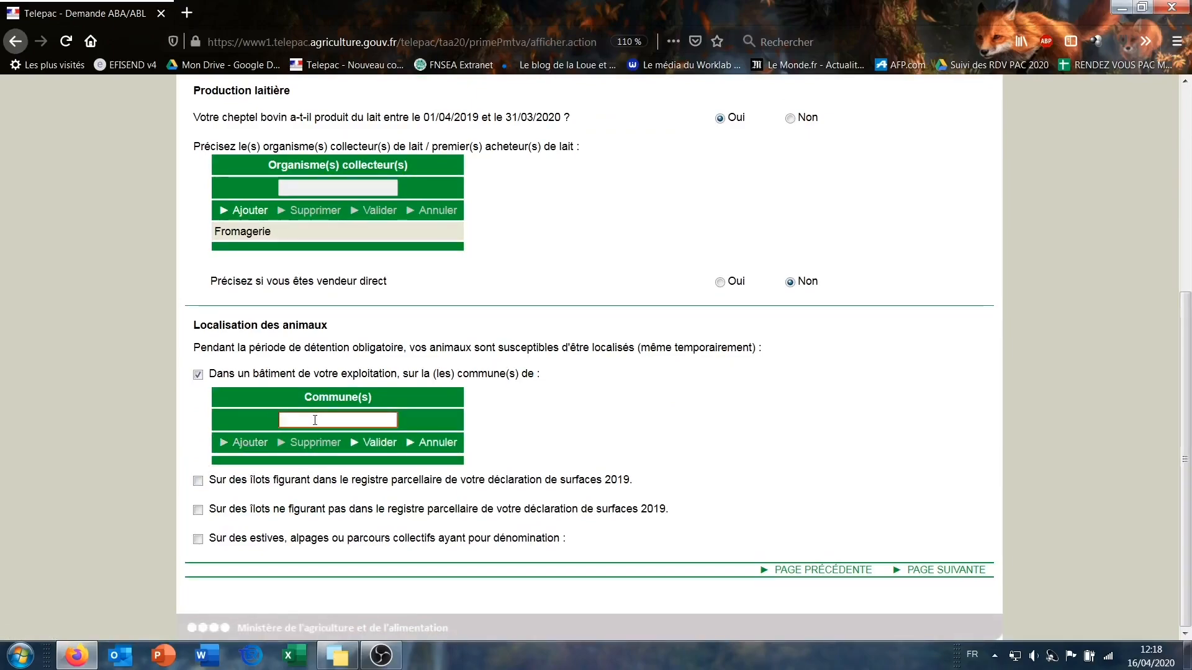
pyautogui.write('Besançon')
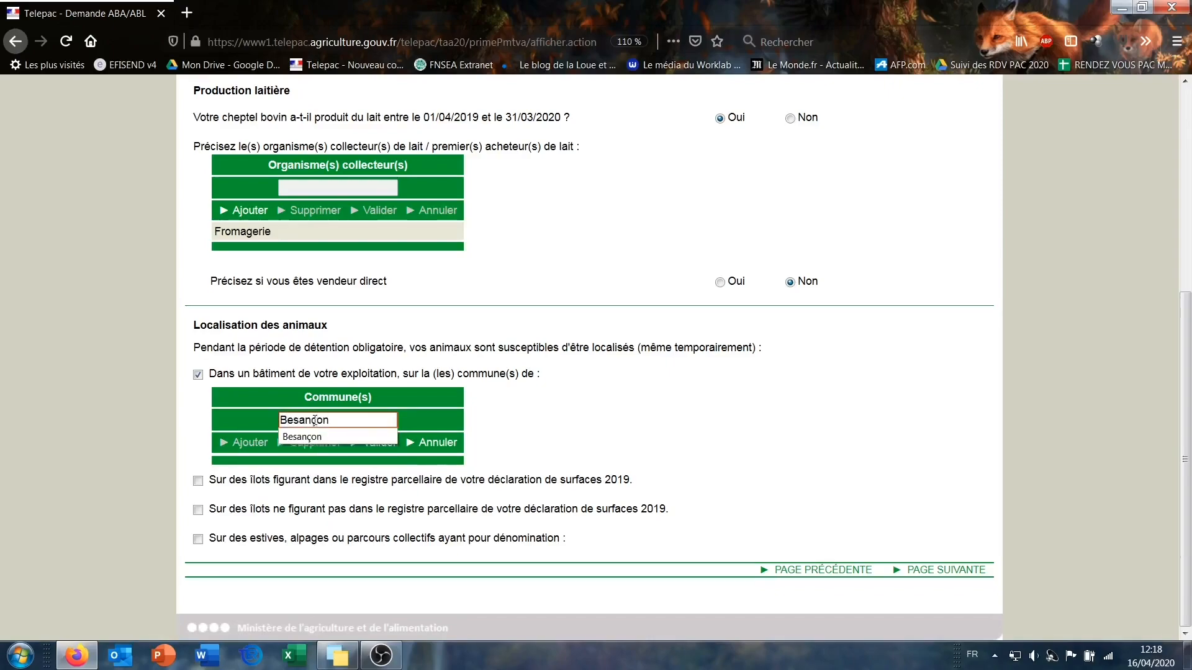
pyautogui.click(304, 437)
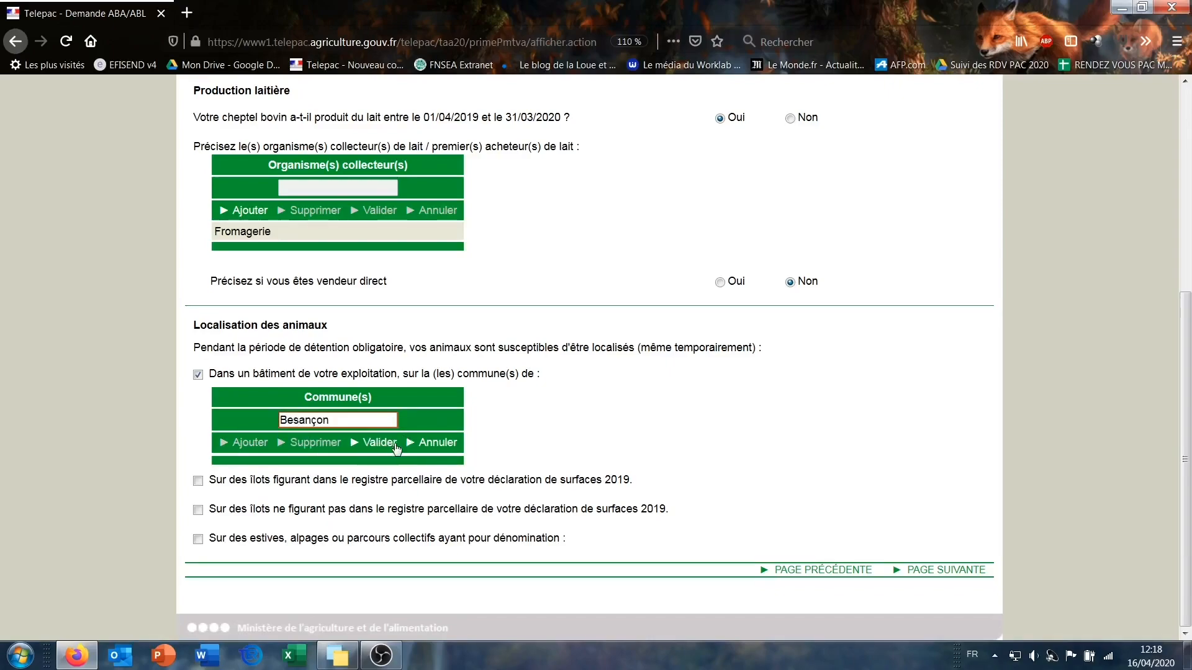
pyautogui.click(396, 446)
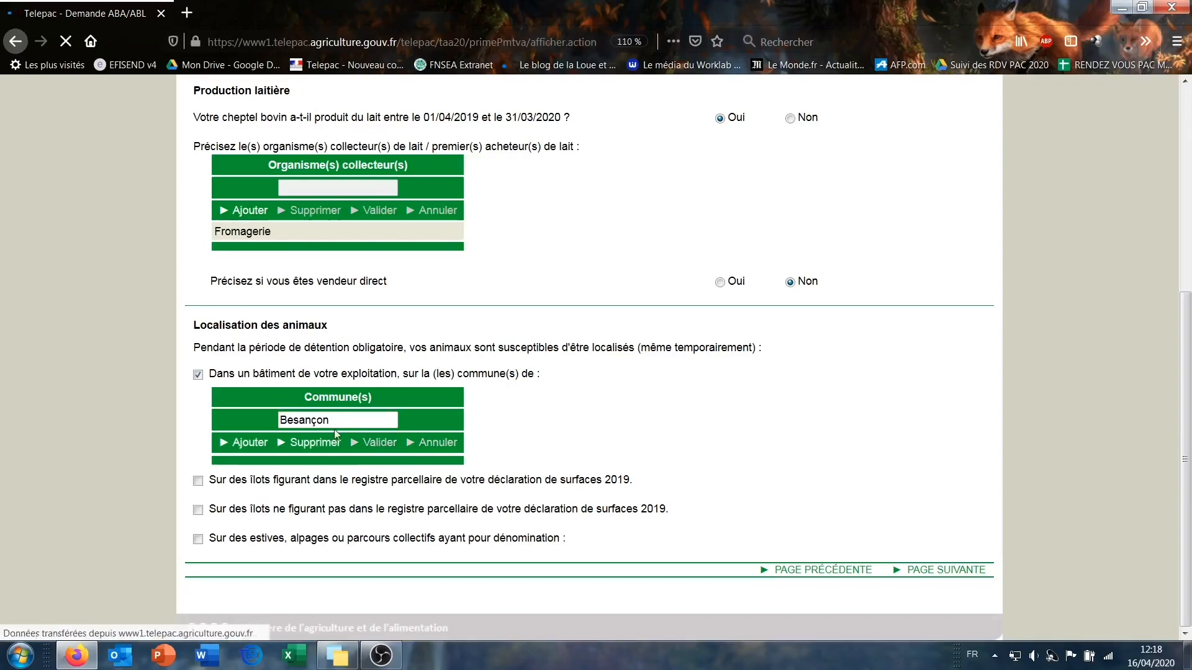
pyautogui.scroll(-5, 235, 433)
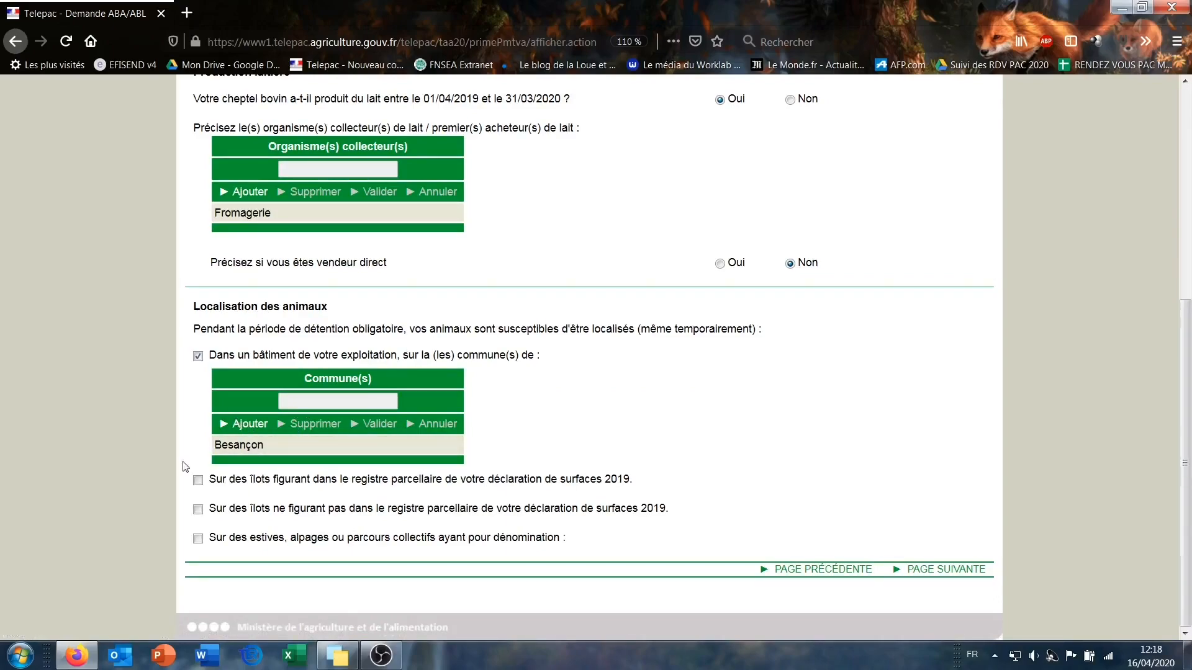
# Revalidate the Besançon commune entry and select the location on plots listed in the 2019 surface declaration register.
pyautogui.click(252, 445)
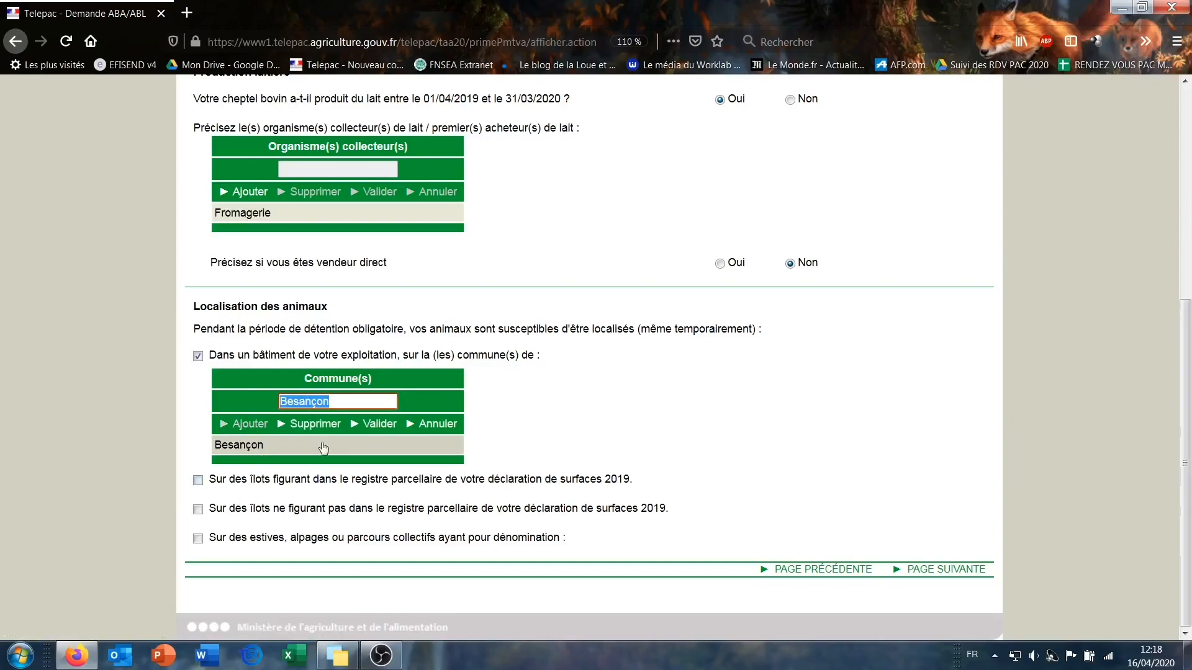
pyautogui.click(340, 402)
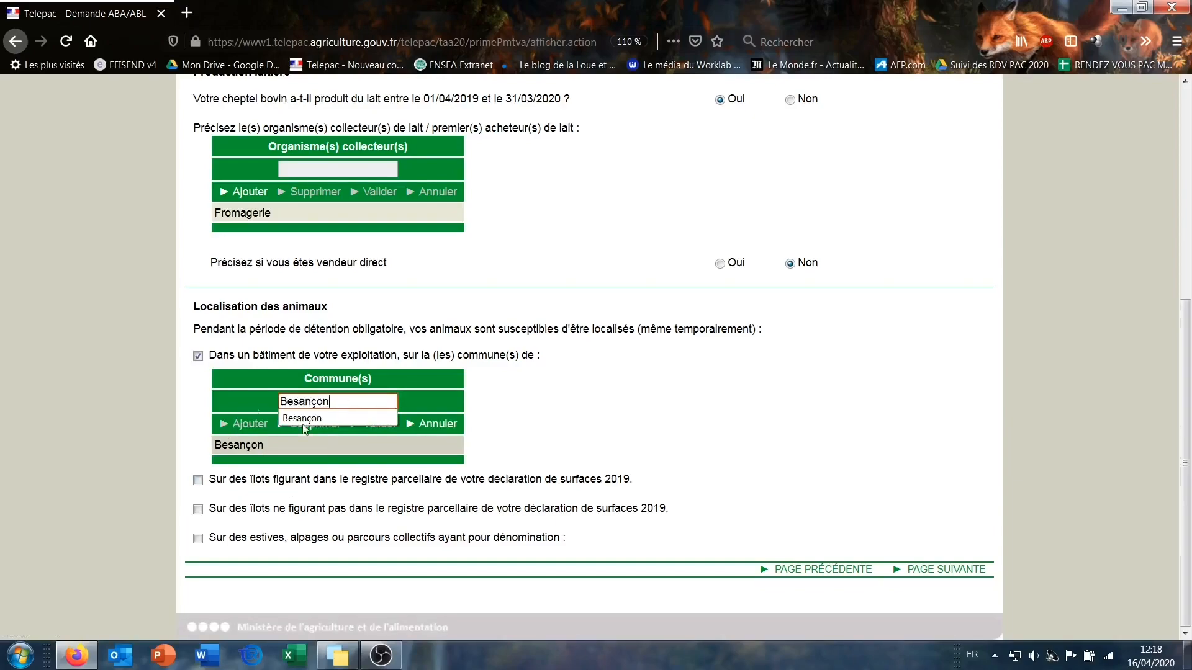
pyautogui.click(186, 399)
pyautogui.click(377, 423)
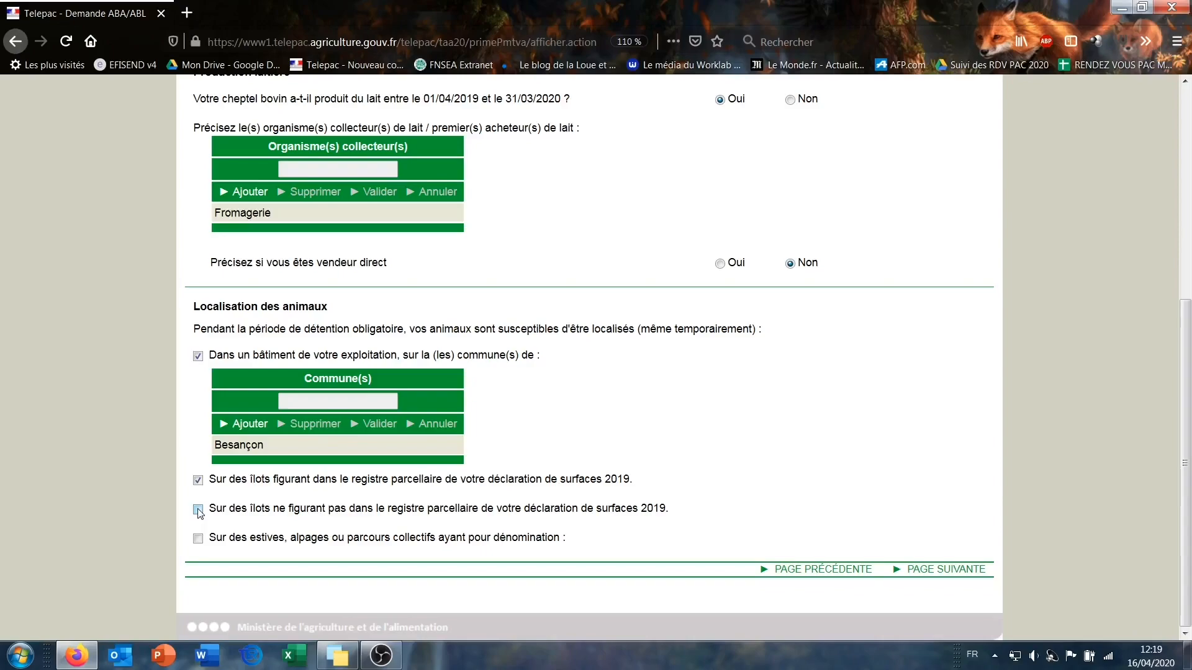
# Try the location option for plots not listed in the 2019 surface declaration register.
pyautogui.click(198, 510)
pyautogui.scroll(-3, 241, 404)
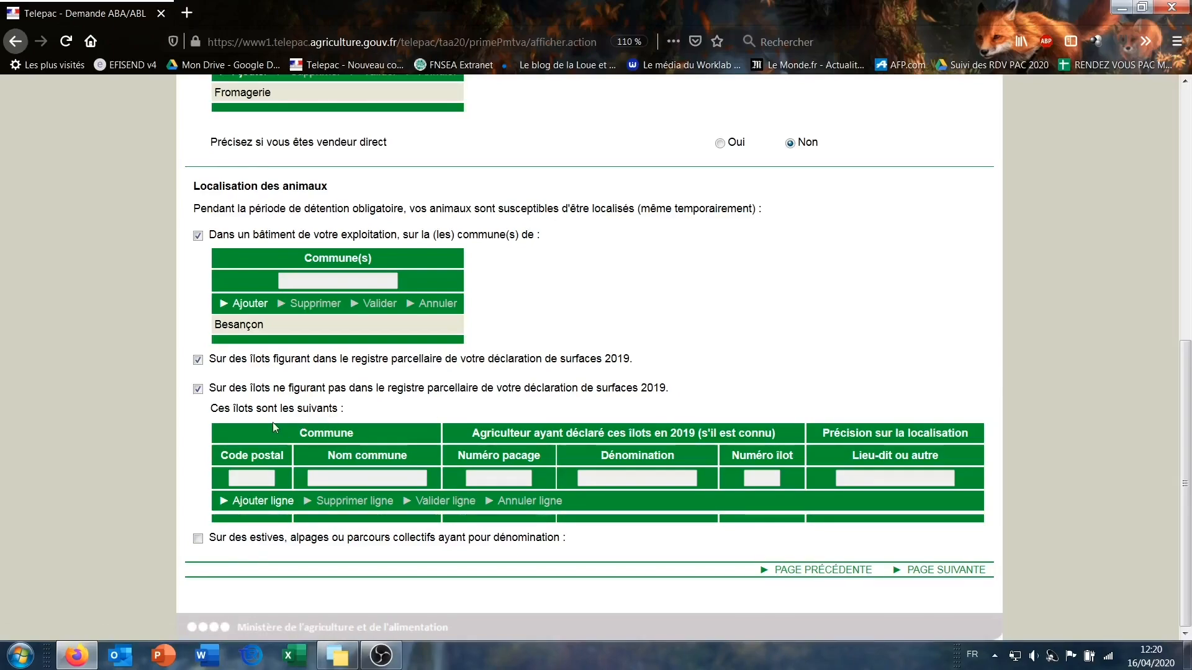
pyautogui.click(198, 389)
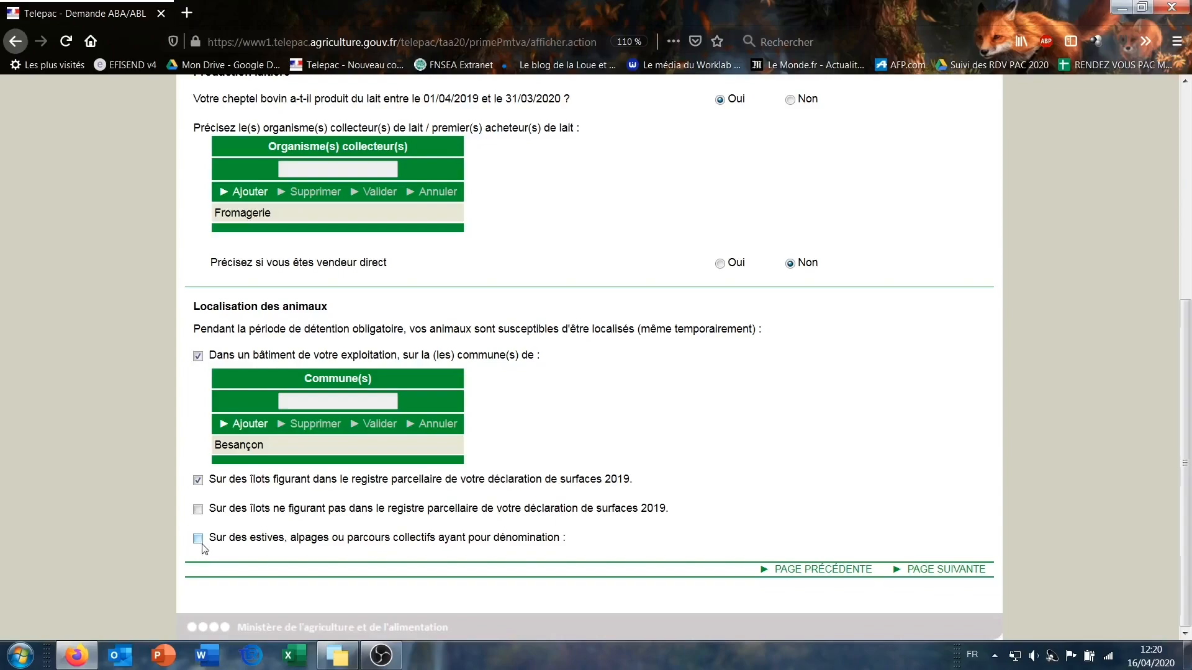
# Declare that animals may be on collective summer pastures and choose "Estive1 pour compte de DEMO" as the first one.
pyautogui.click(198, 539)
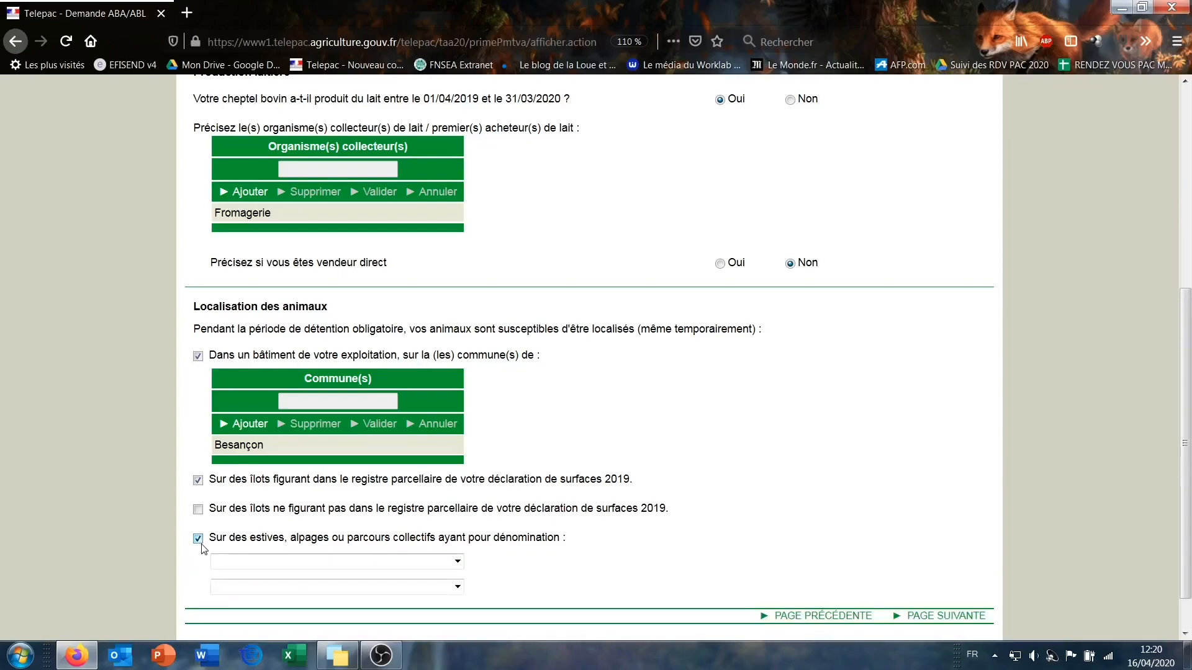
pyautogui.scroll(-1, 99, 546)
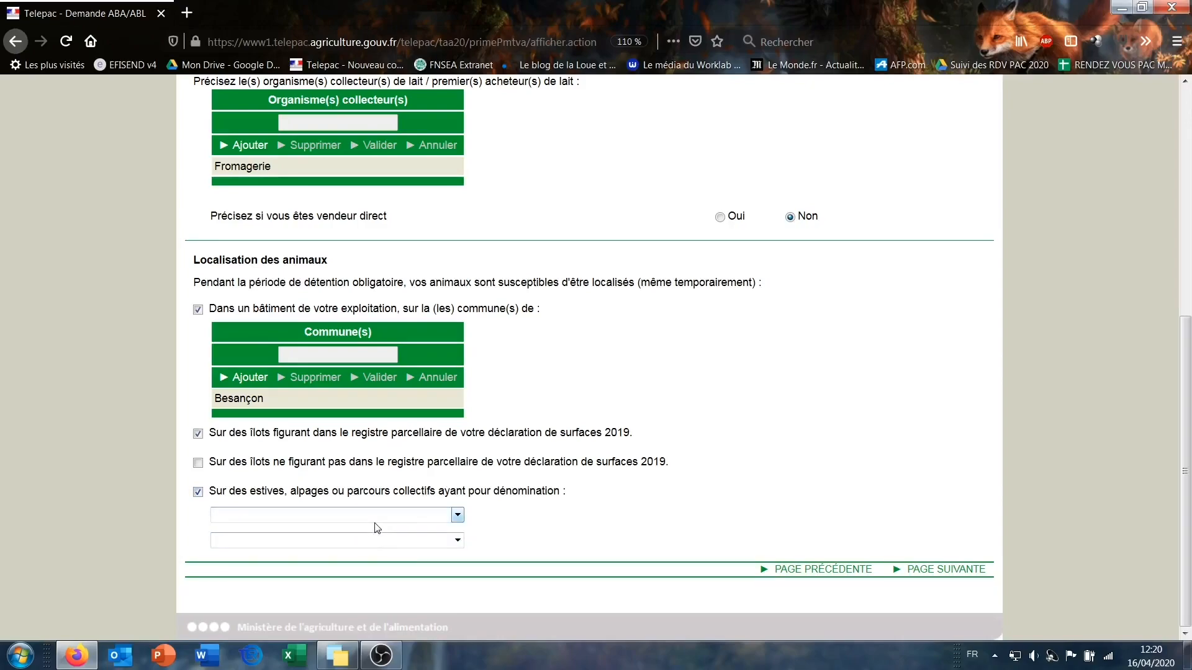
pyautogui.click(442, 519)
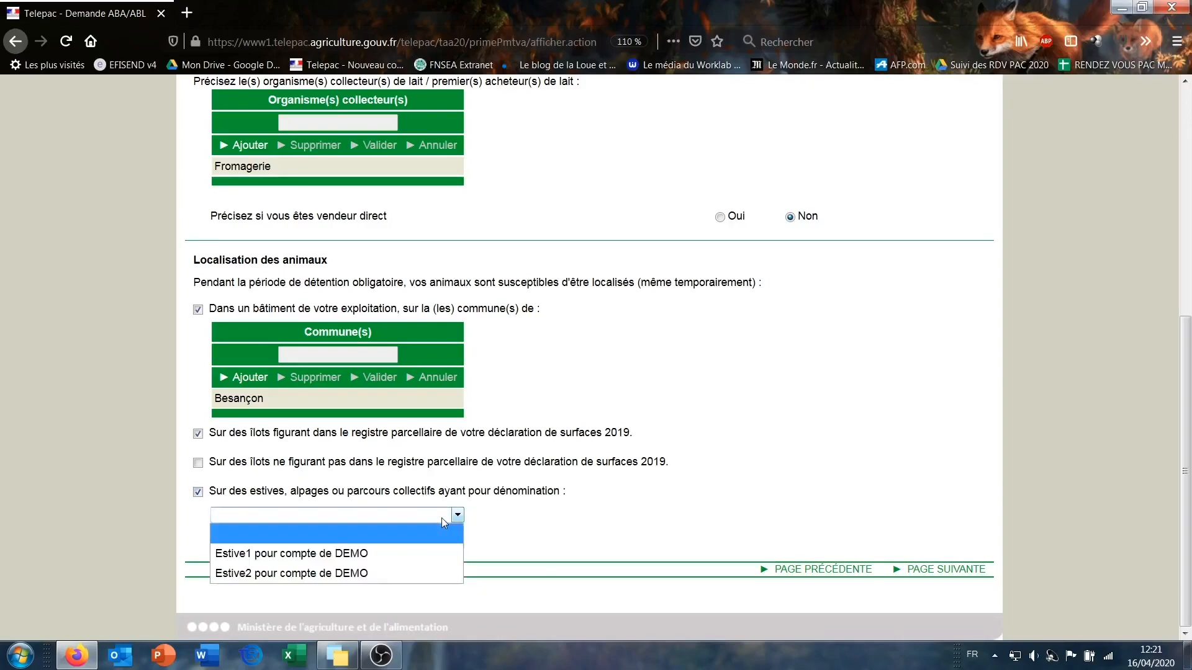
pyautogui.click(330, 558)
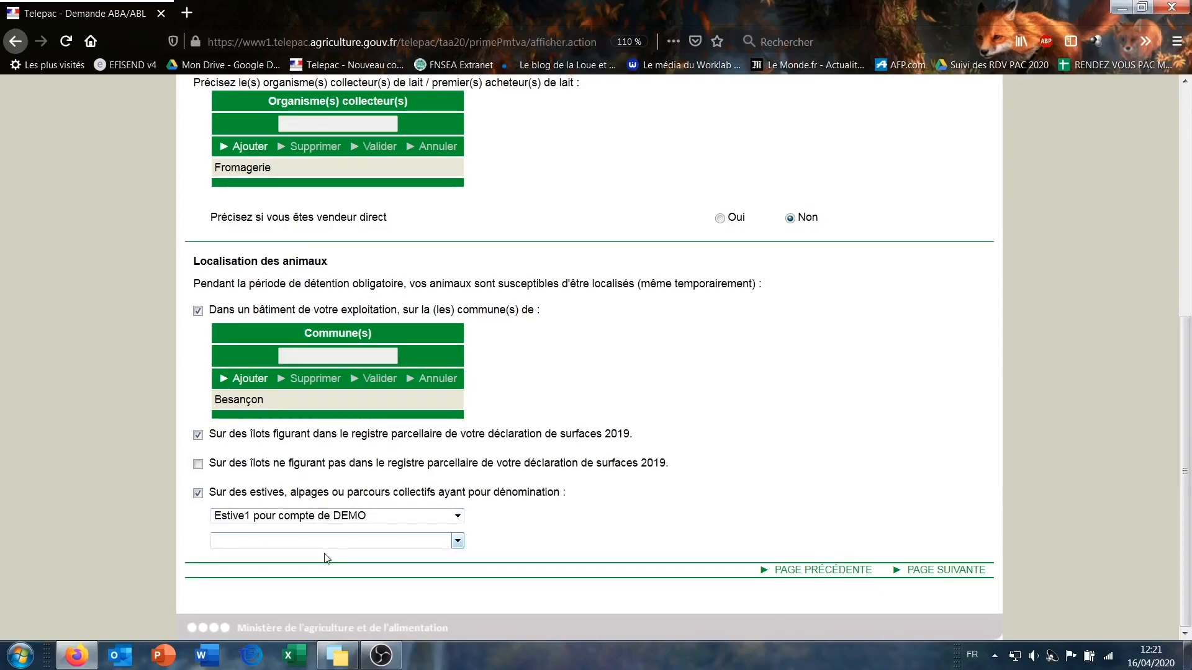
# Check the completed aid request and proceed past the supporting documents to the filing and signature page.
pyautogui.scroll(5, 758, 513)
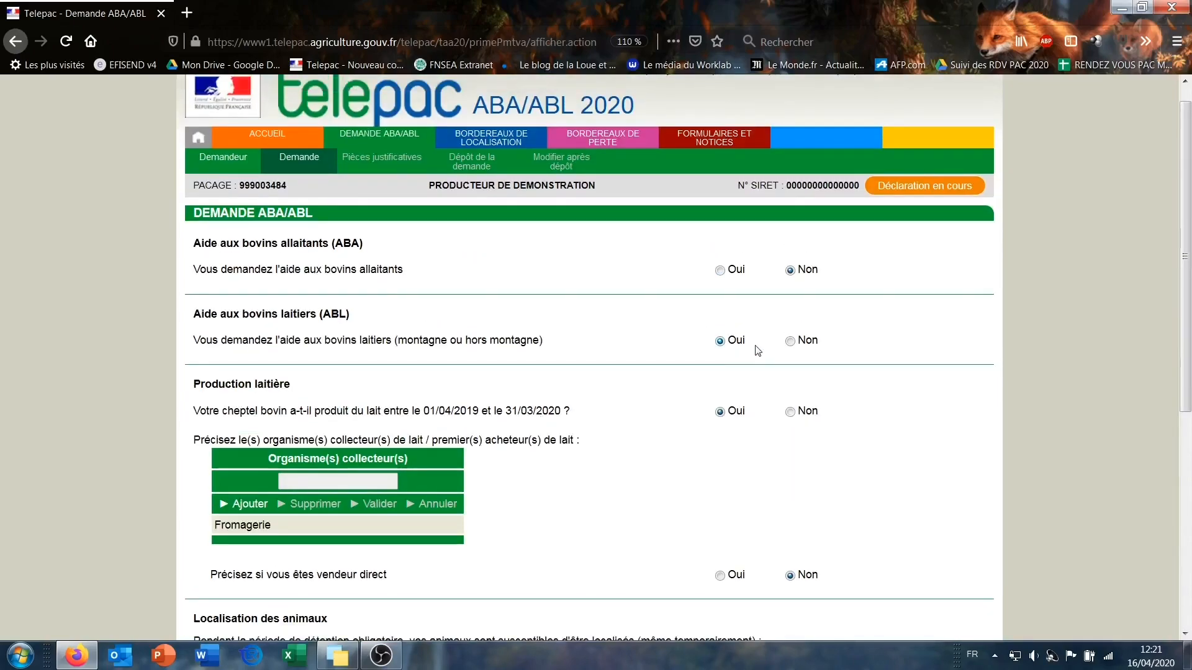
pyautogui.scroll(-5, 699, 262)
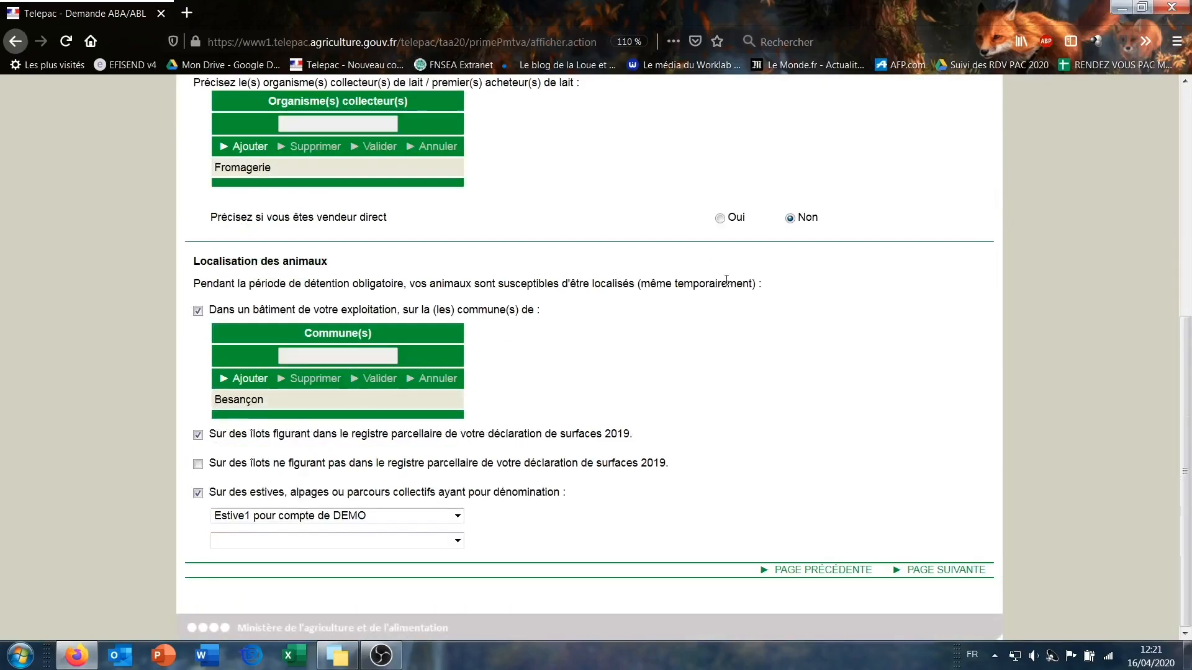
pyautogui.scroll(1, 510, 339)
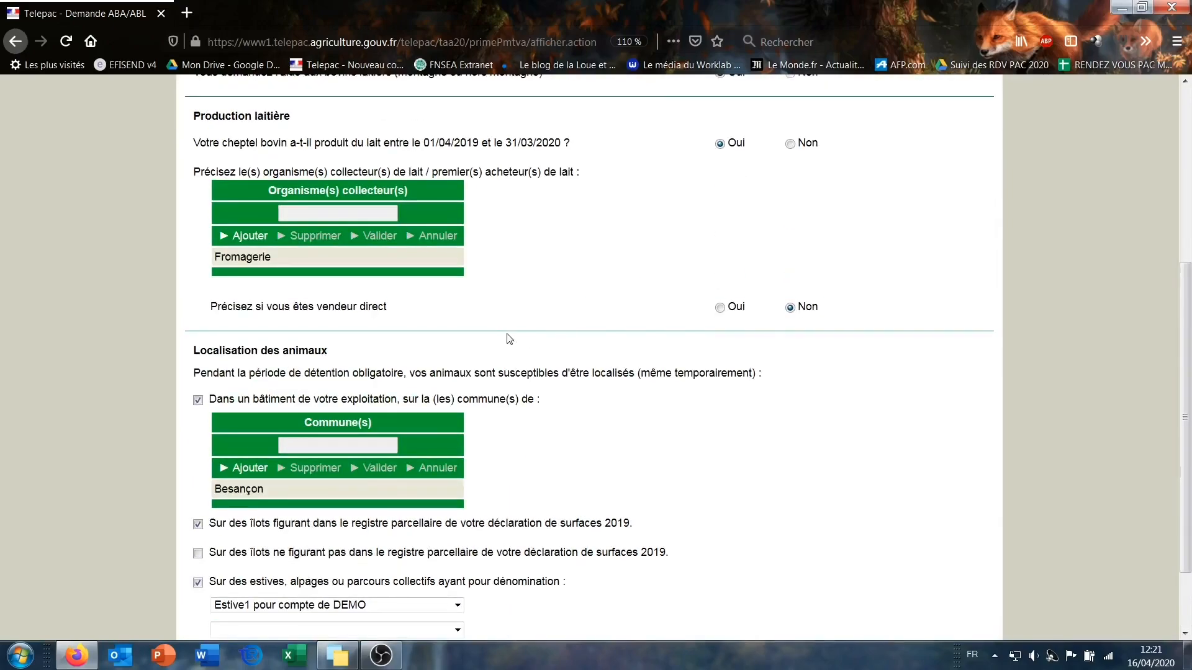
pyautogui.scroll(-1, 594, 315)
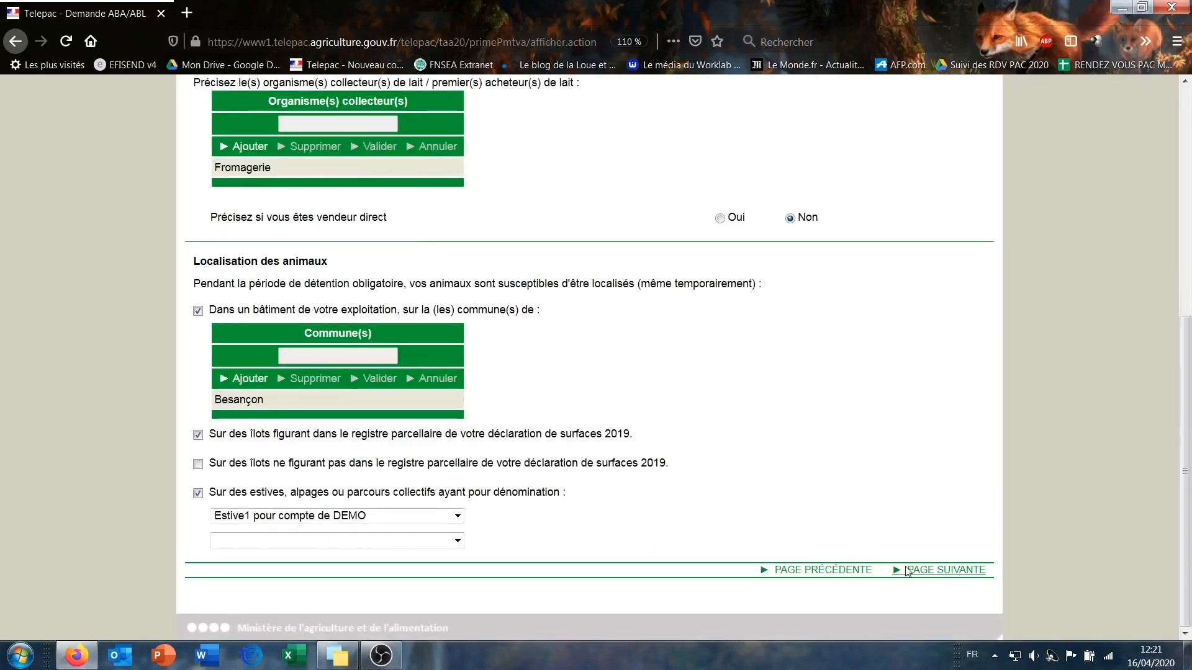
pyautogui.click(927, 573)
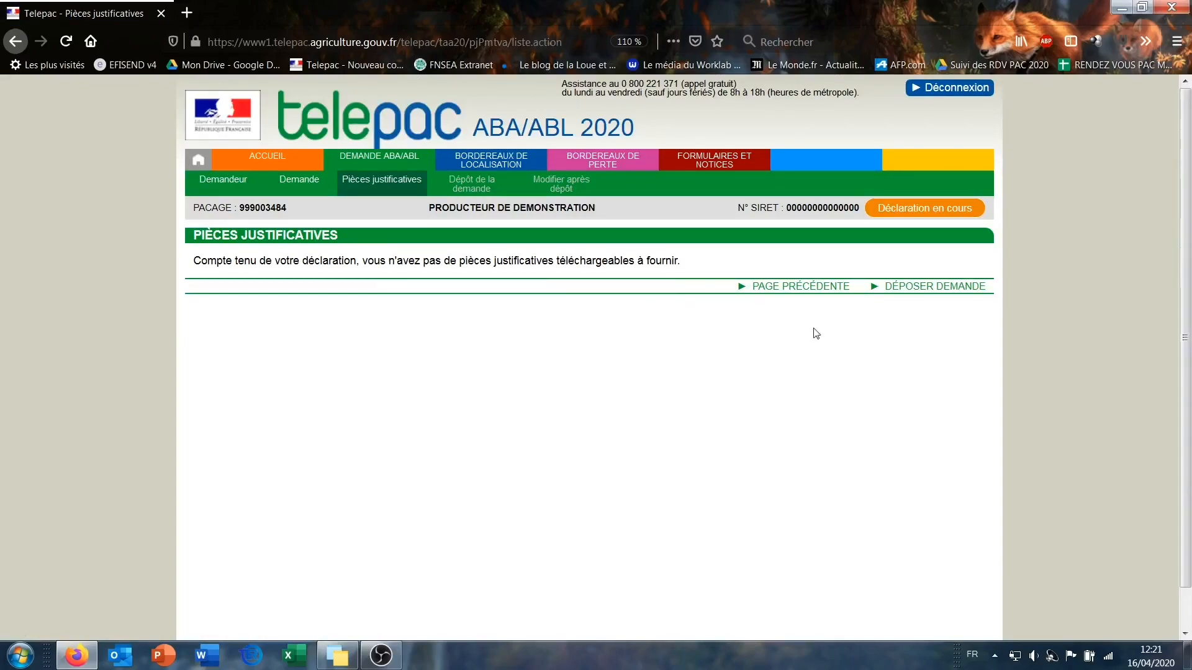
pyautogui.click(919, 287)
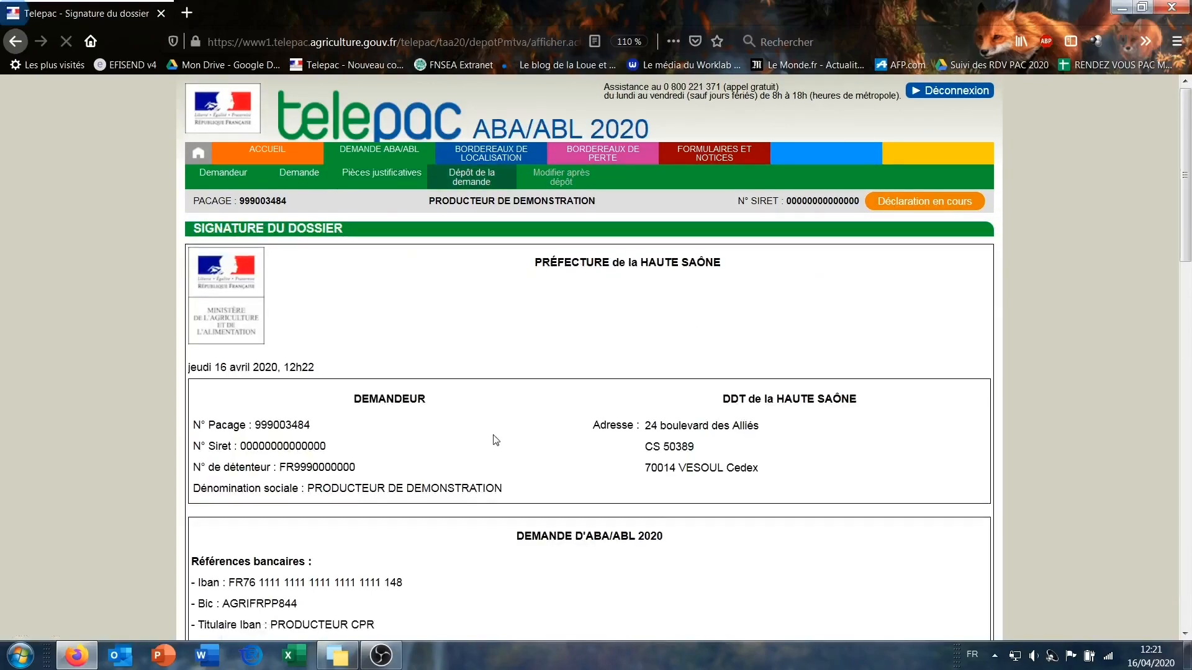
# Review the declaration summary, covering bank details, requested aids, milk production, animal locations and commitments, down to the electronic signature section.
pyautogui.scroll(-3, 497, 440)
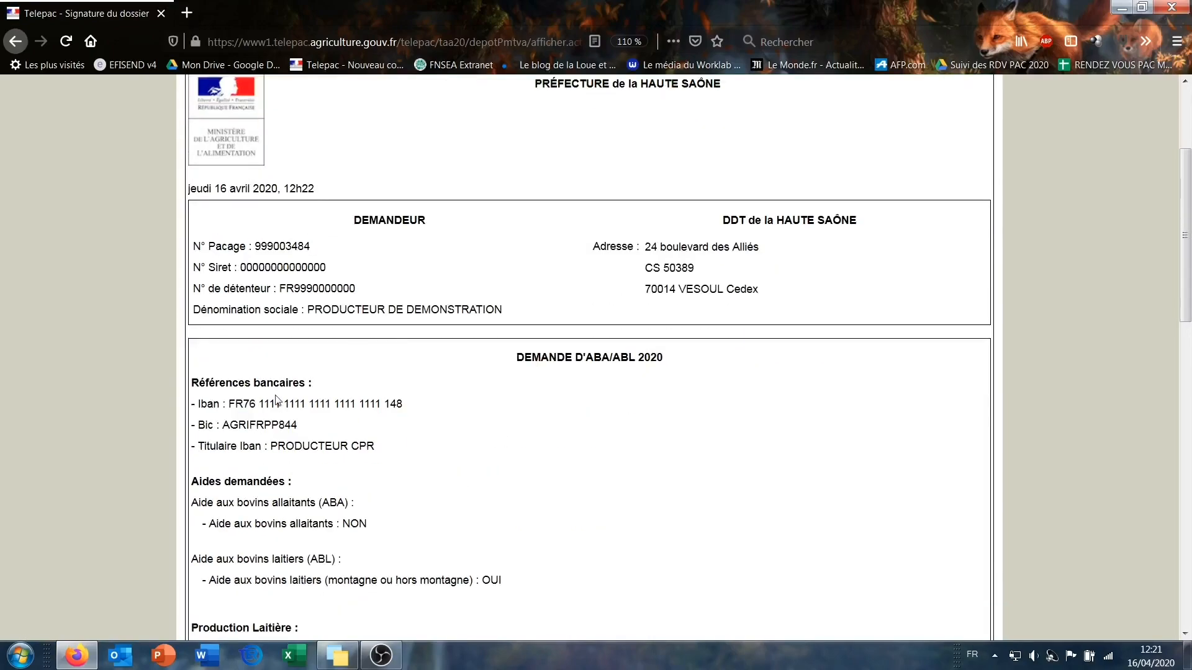
pyautogui.scroll(-2, 279, 510)
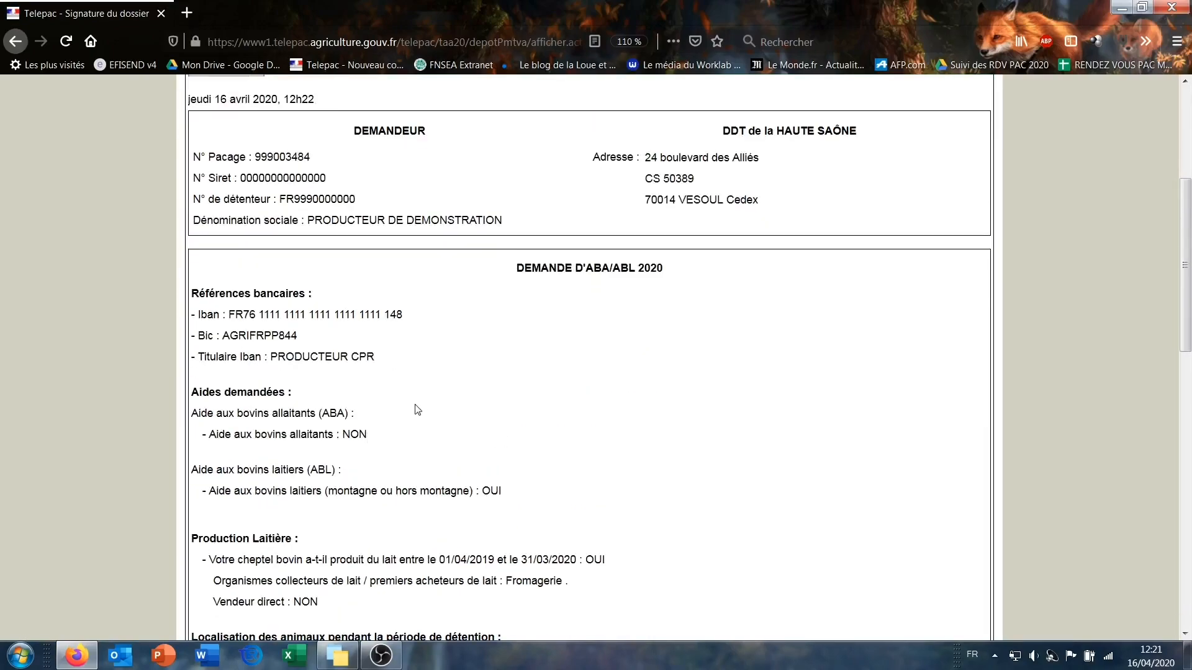
pyautogui.scroll(-2, 417, 409)
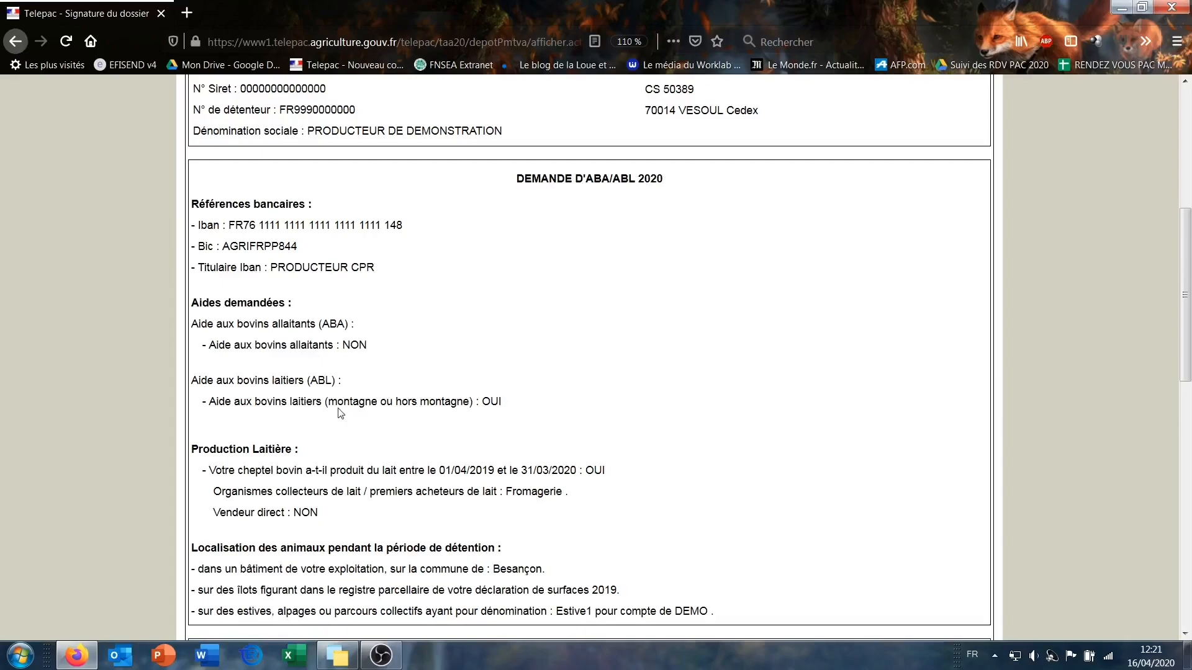
pyautogui.scroll(-2, 410, 291)
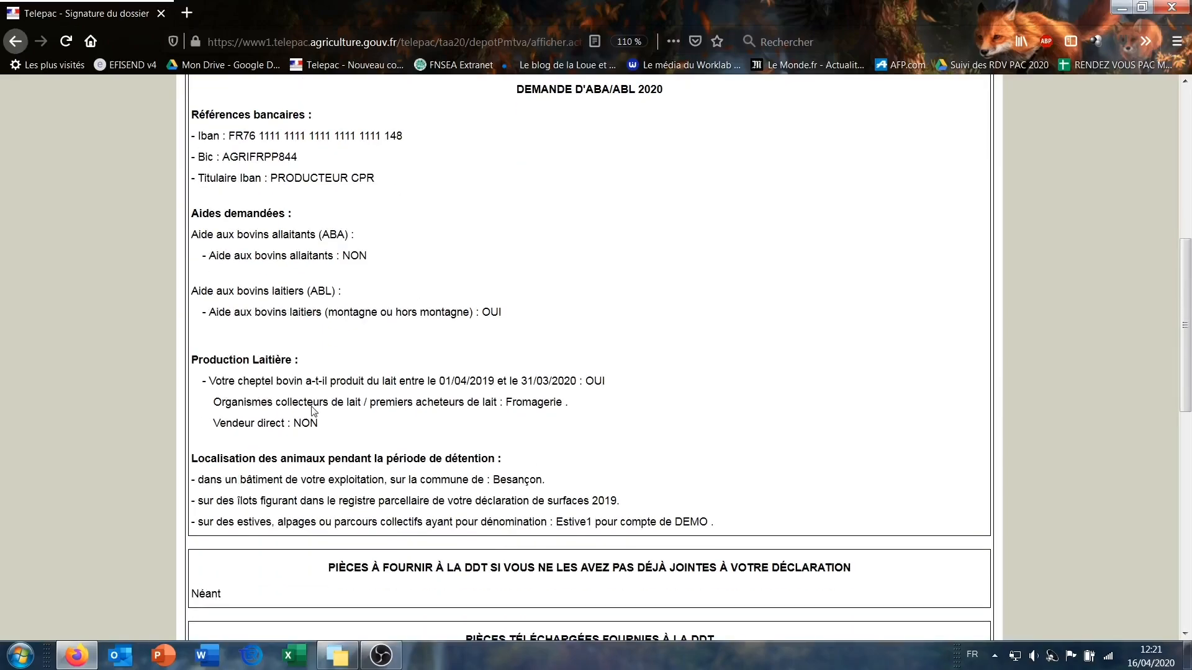
pyautogui.scroll(-6, 315, 465)
pyautogui.scroll(-8, 316, 465)
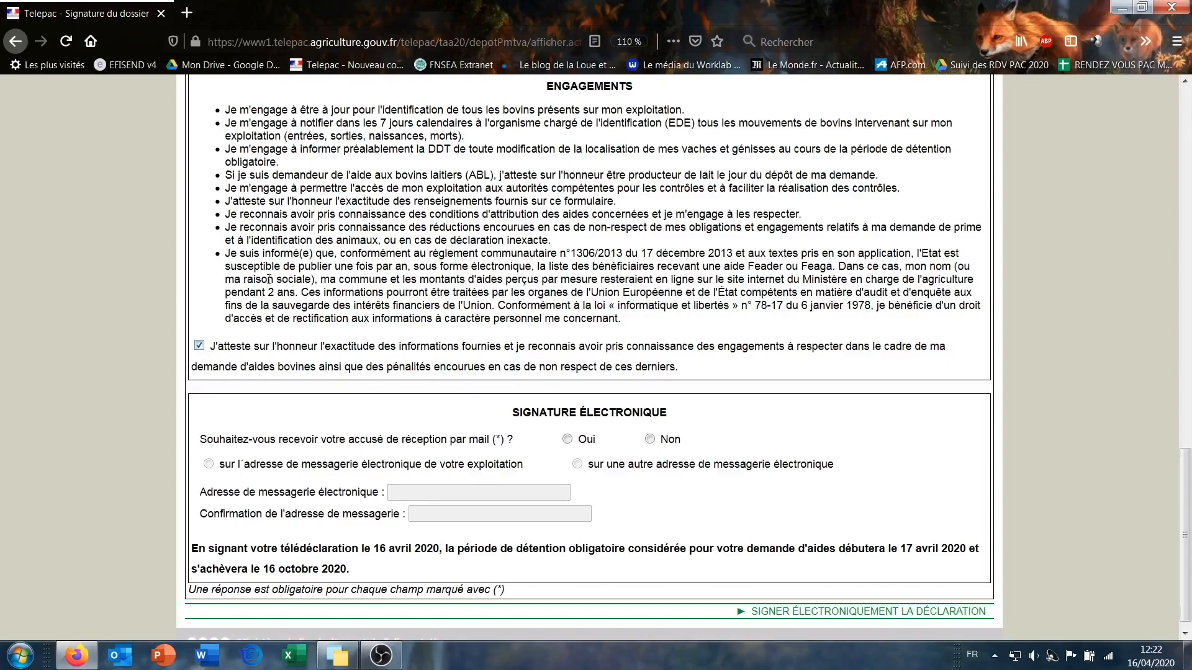
pyautogui.scroll(-1, 136, 336)
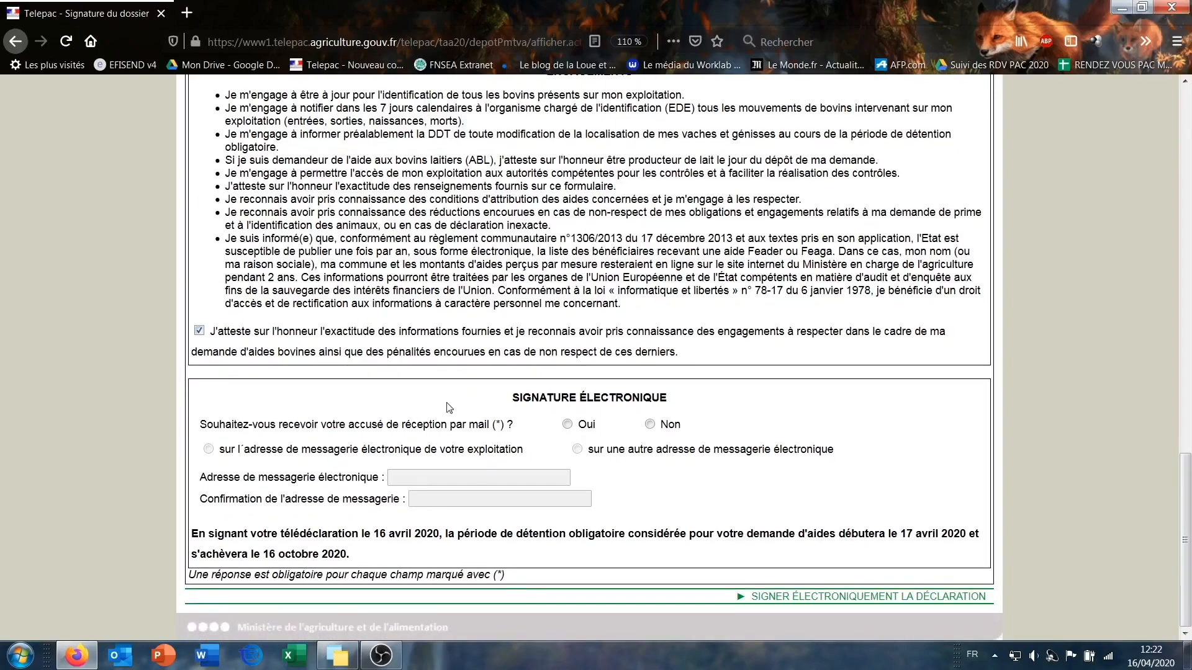
# Try requesting the receipt by e-mail, at the farm's own address and at another address.
pyautogui.click(569, 427)
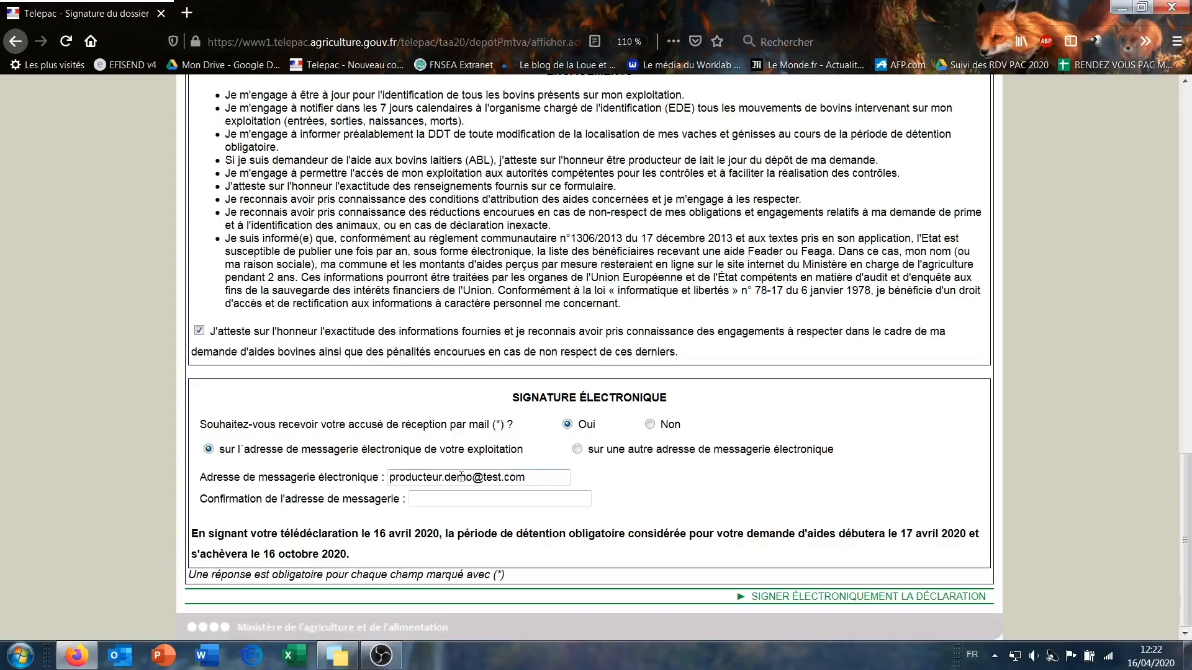
pyautogui.moveTo(531, 479); pyautogui.dragTo(426, 478)
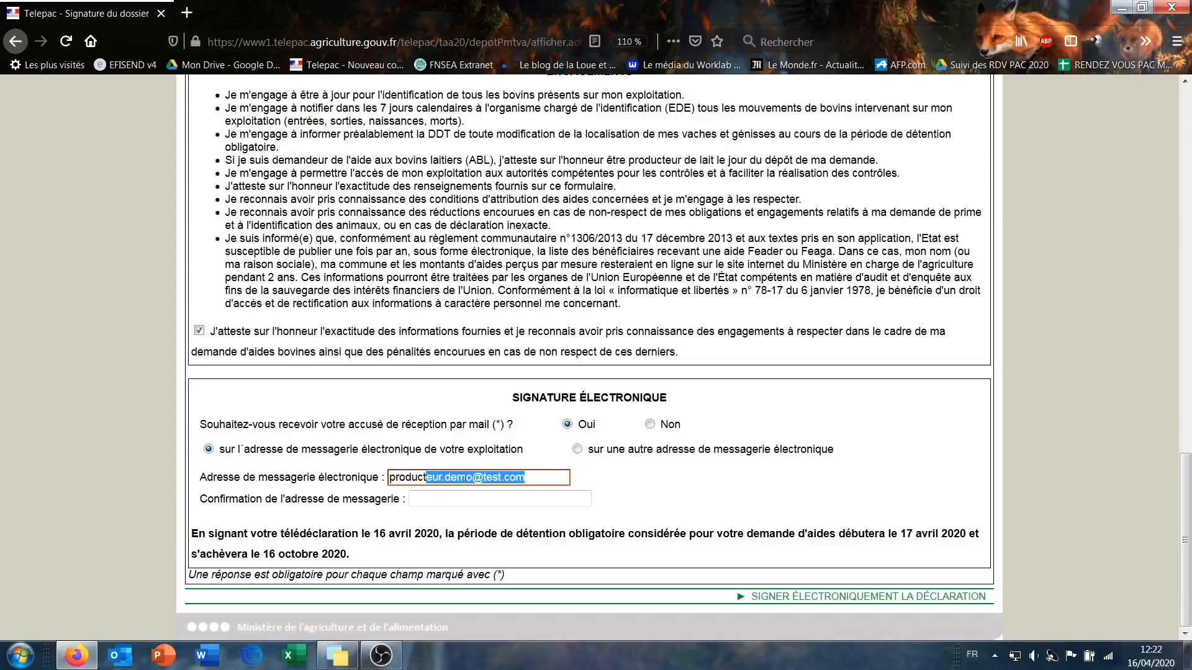
pyautogui.click(578, 451)
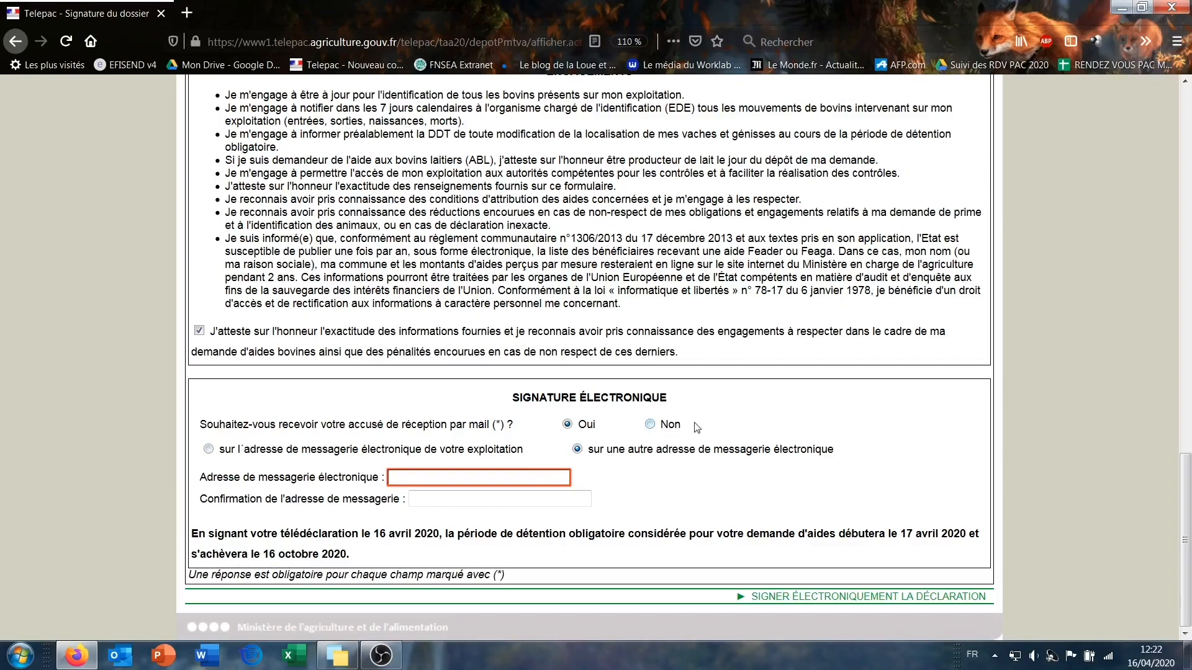
# Answer Non to receiving the receipt by e-mail, then sign the declaration electronically and confirm the filing.
pyautogui.click(670, 427)
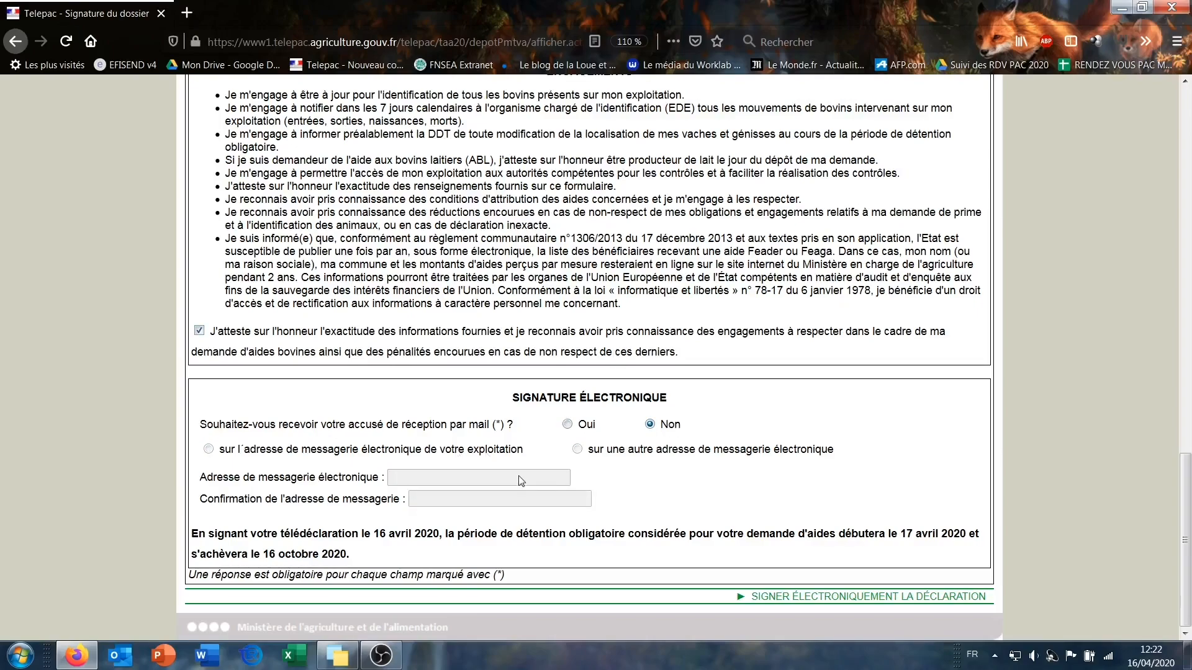
pyautogui.click(768, 596)
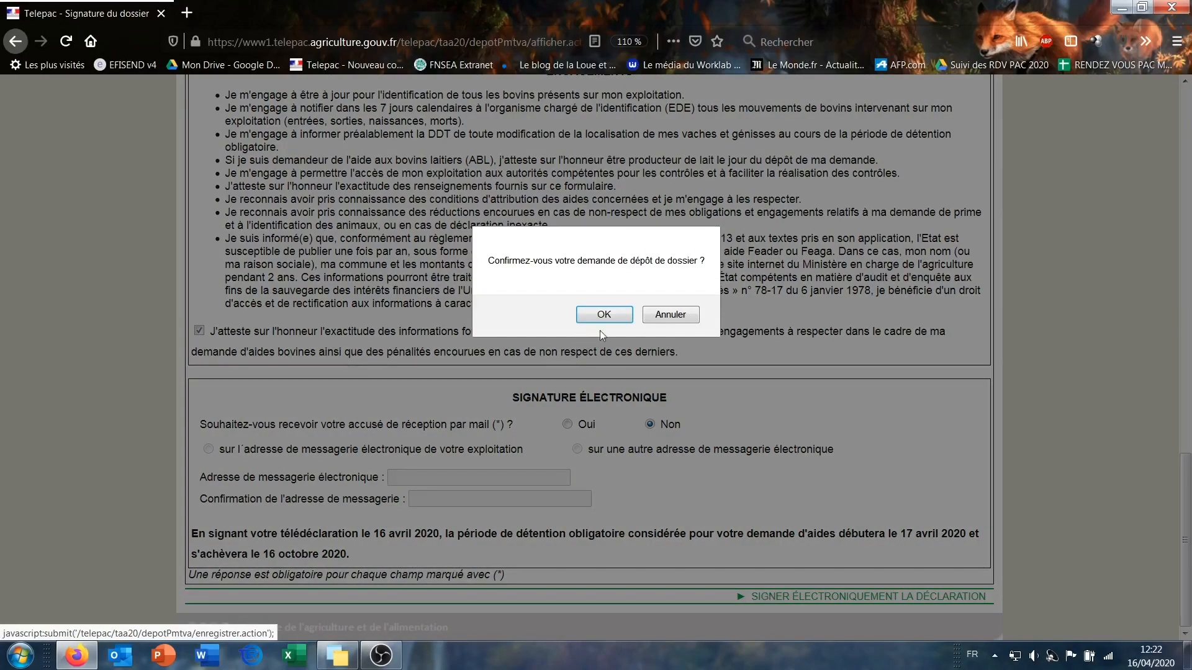
pyautogui.click(601, 315)
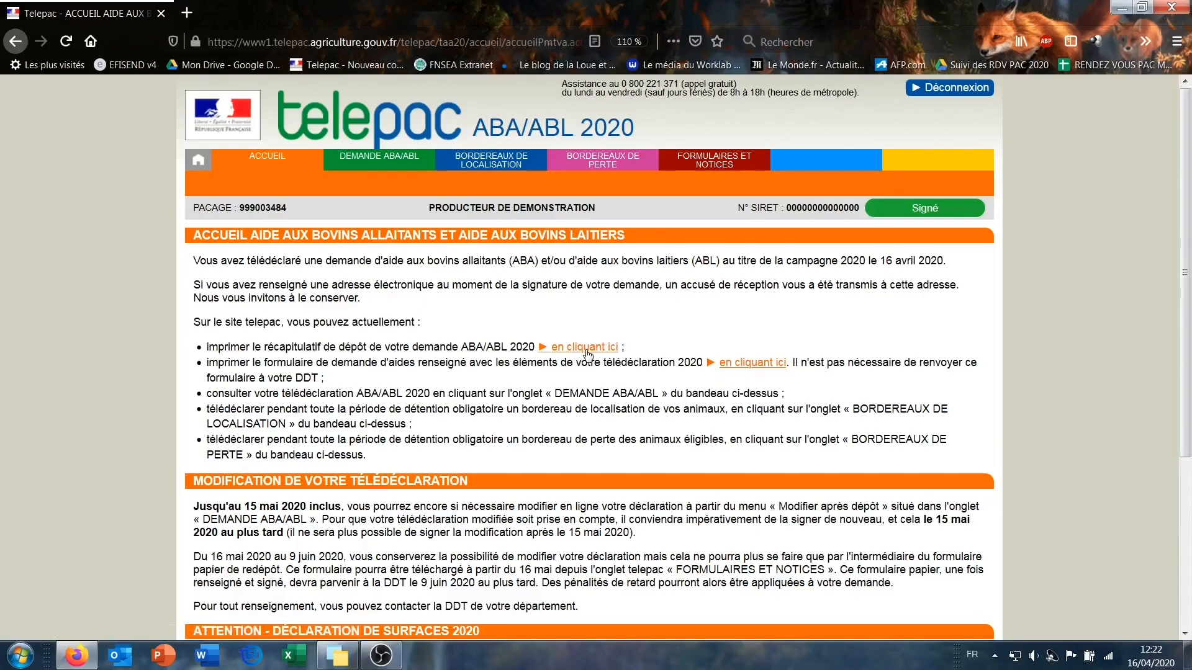
# Look over the information on the signed ABA/ABL request and return to the telepac home page.
pyautogui.scroll(-4, 593, 429)
pyautogui.scroll(4, 589, 427)
pyautogui.click(197, 163)
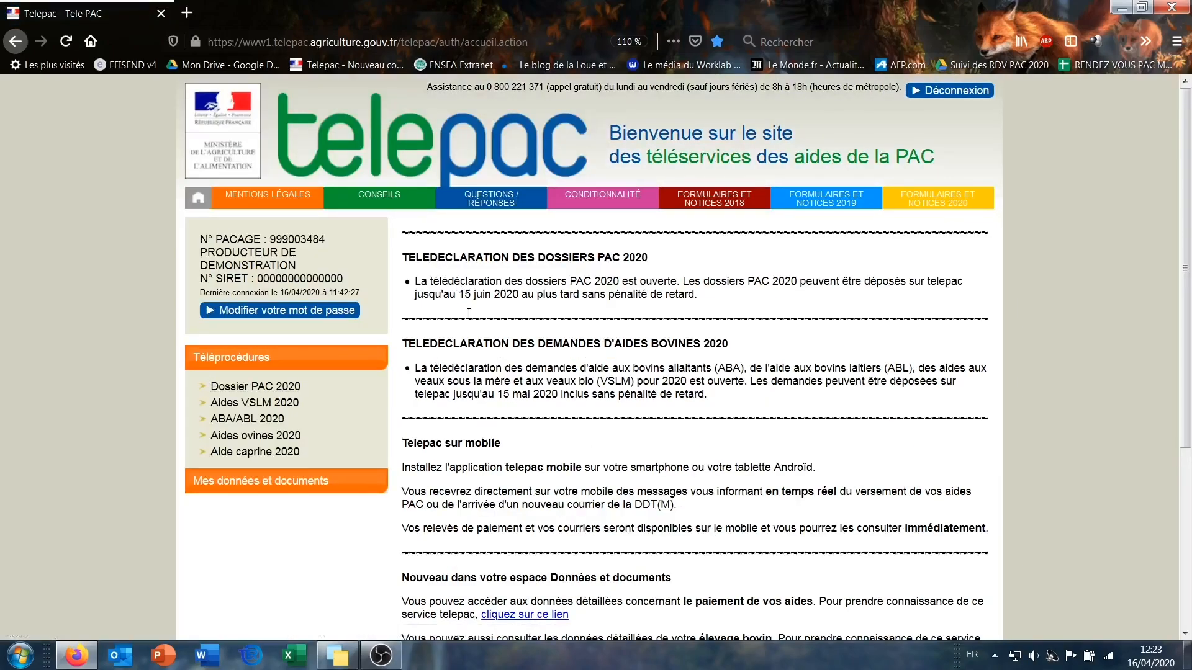
pyautogui.scroll(-3, 244, 401)
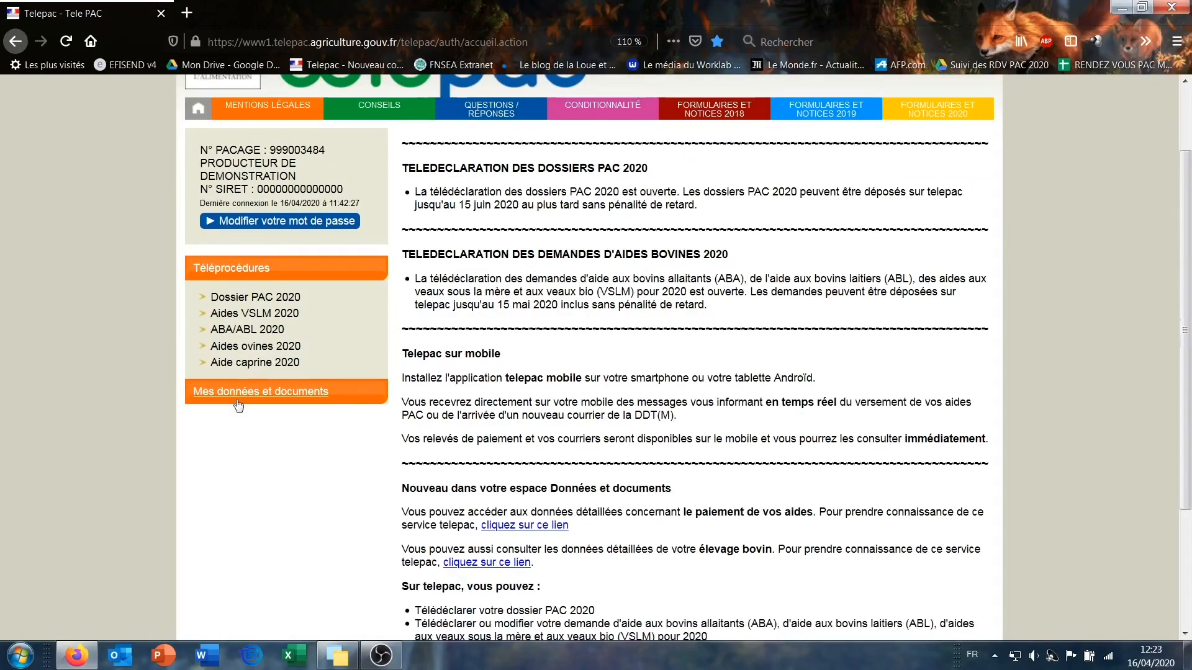
# Open the Campagne 2019 records from Mes données et documents and look through the surfaces, DPB, MAEC/BIO and payments sections.
pyautogui.click(245, 397)
pyautogui.scroll(-3, 282, 432)
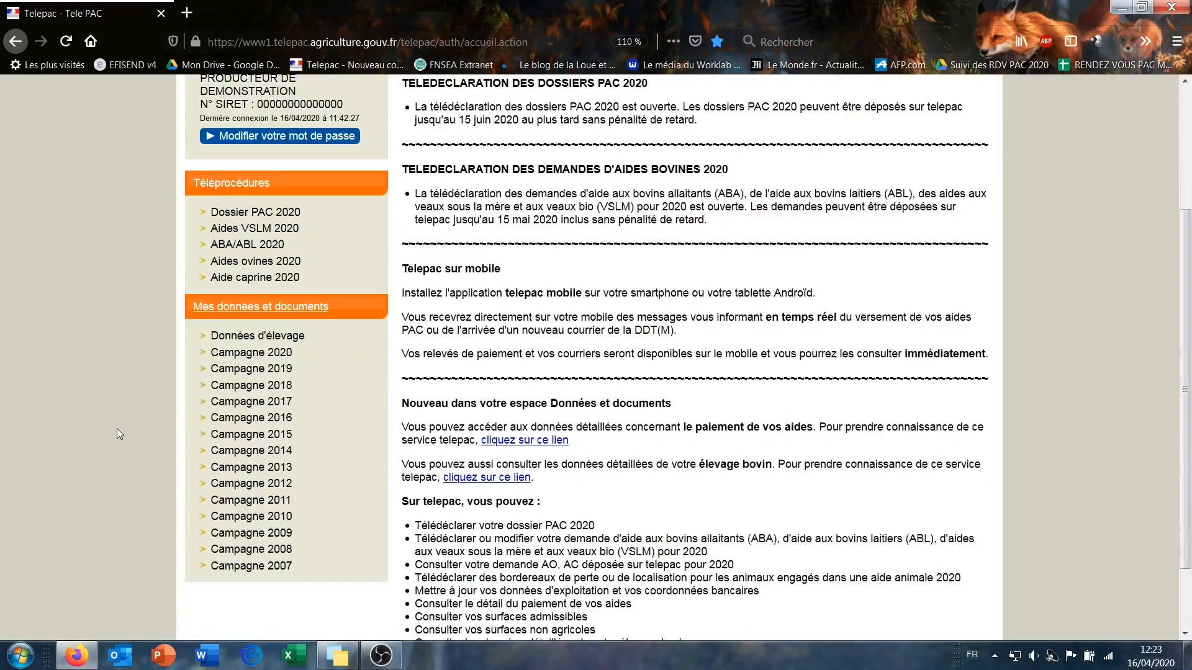
pyautogui.click(269, 368)
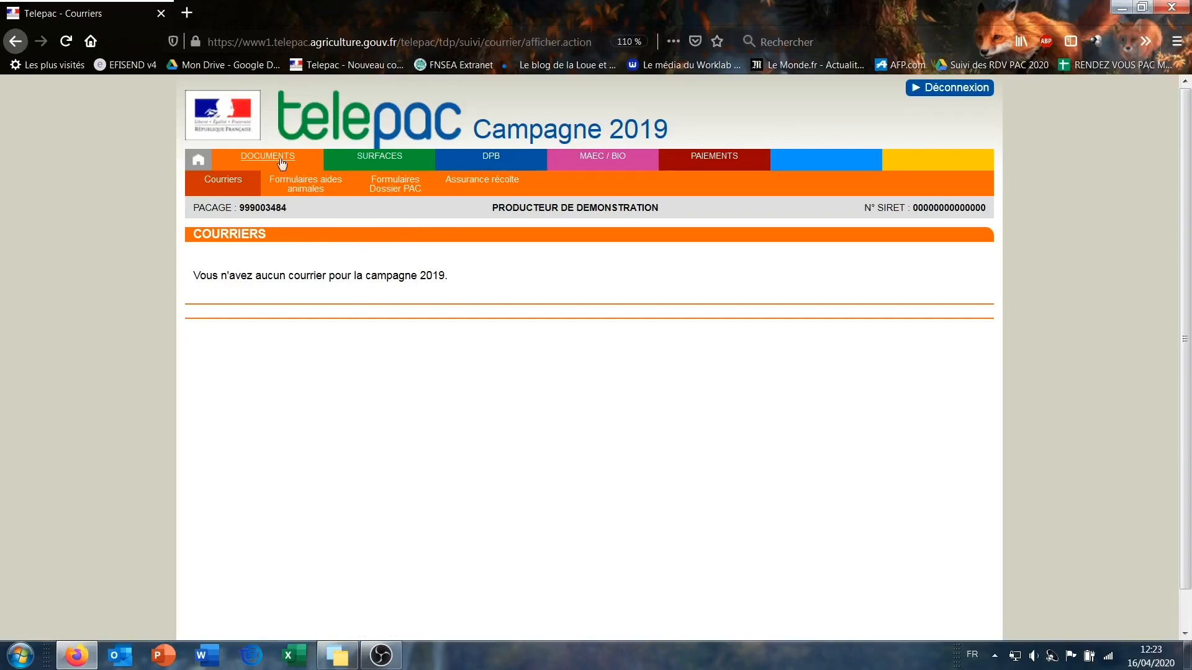
pyautogui.click(379, 158)
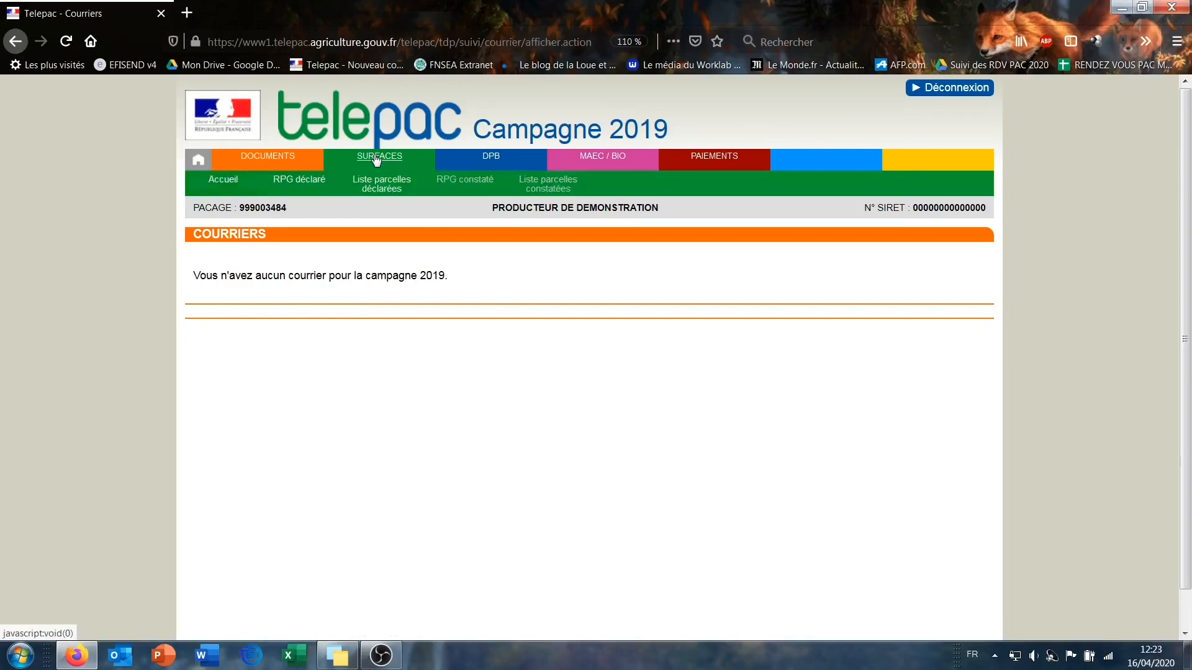
pyautogui.click(440, 167)
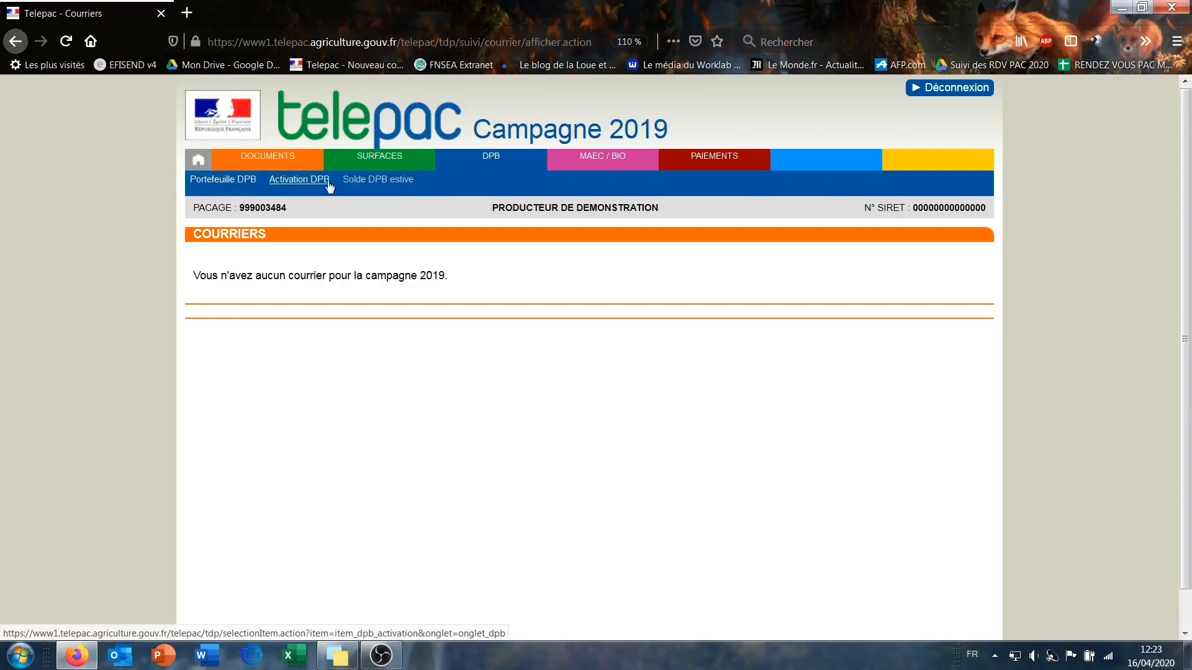
pyautogui.click(576, 162)
pyautogui.click(713, 159)
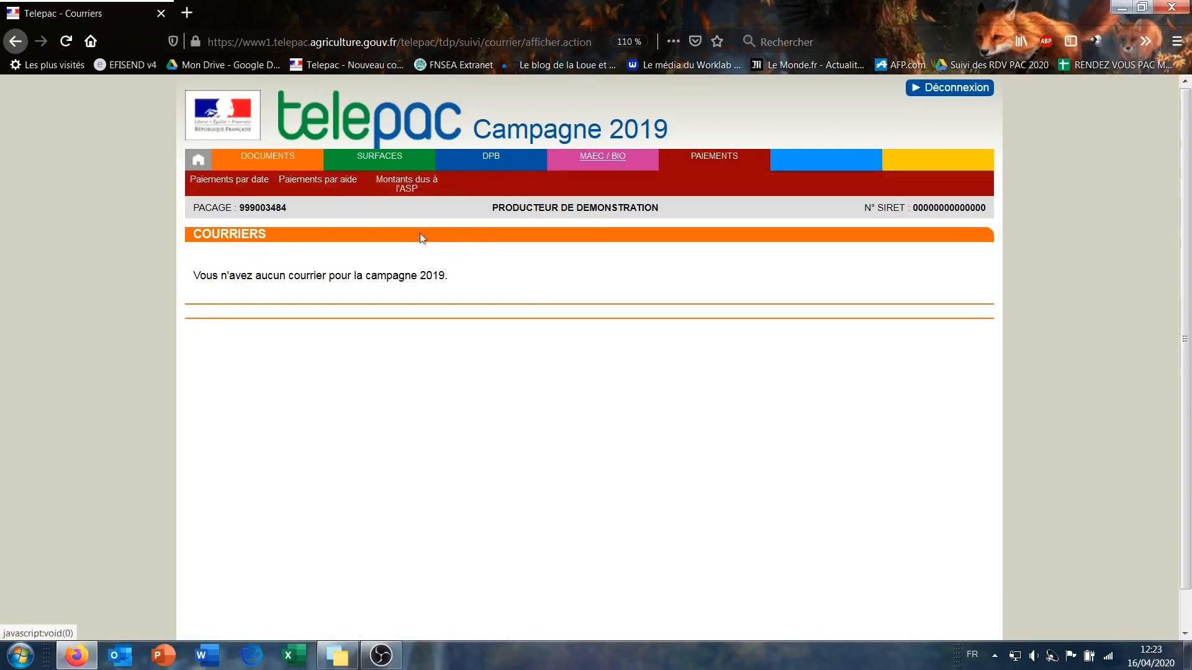
# Check the animal aid forms filed for the 2019 campaign and return to the telepac home page.
pyautogui.moveTo(282, 163)
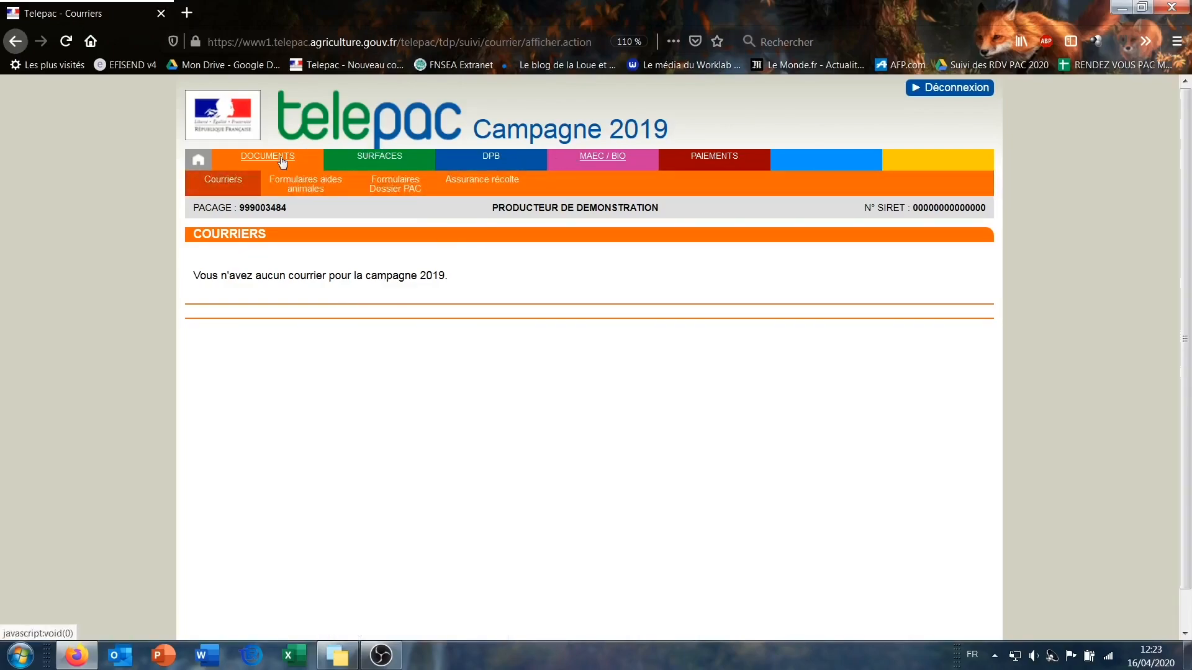
pyautogui.click(298, 192)
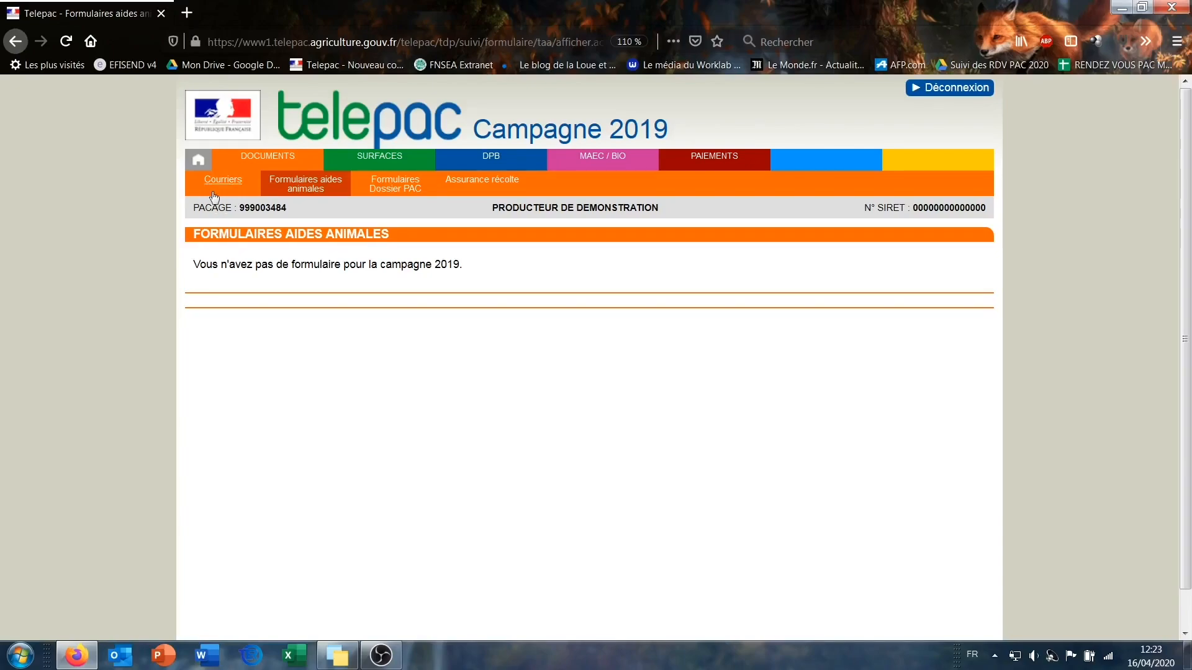
pyautogui.click(198, 159)
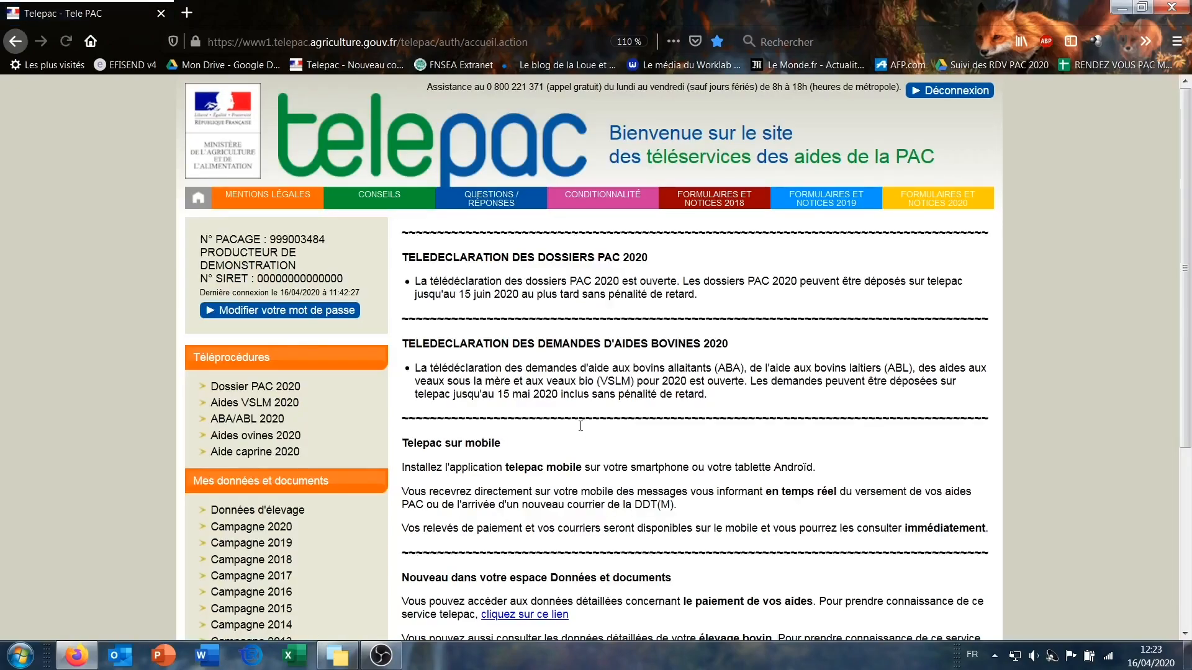
pyautogui.scroll(-3, 808, 415)
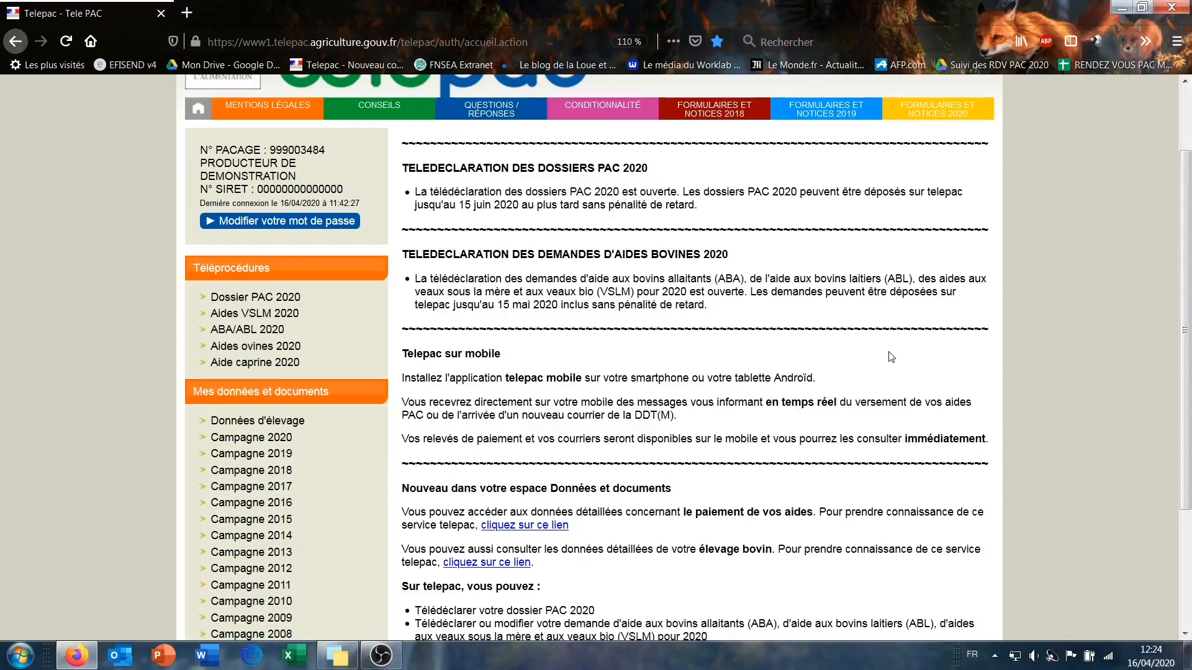
pyautogui.scroll(3, 866, 310)
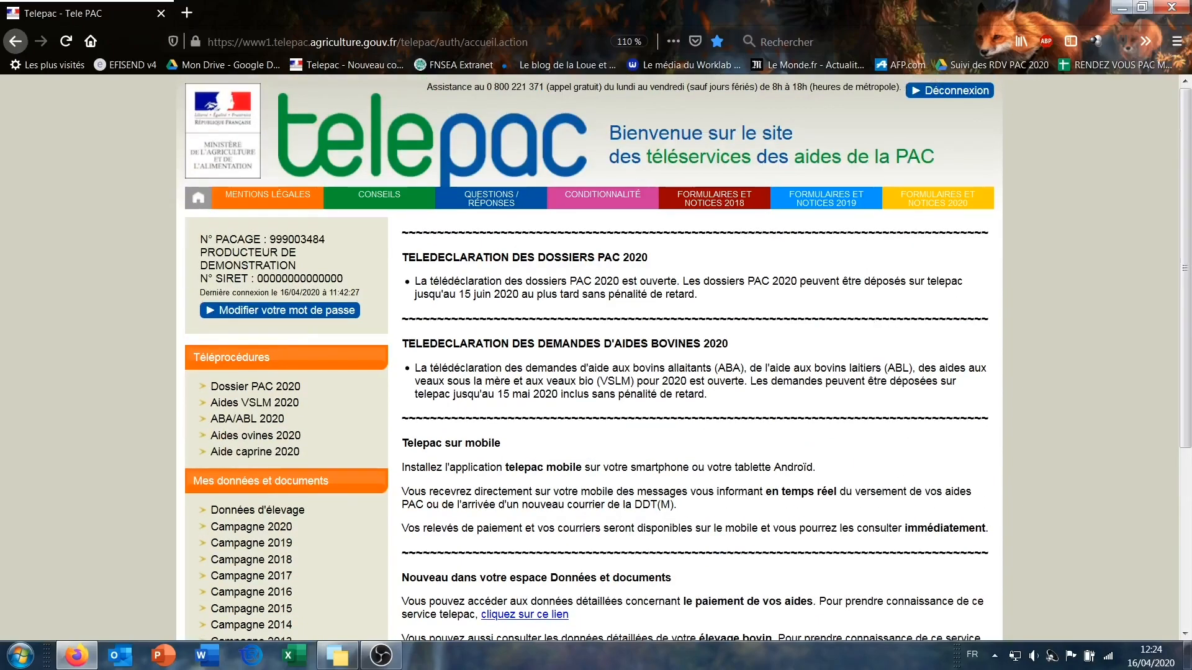